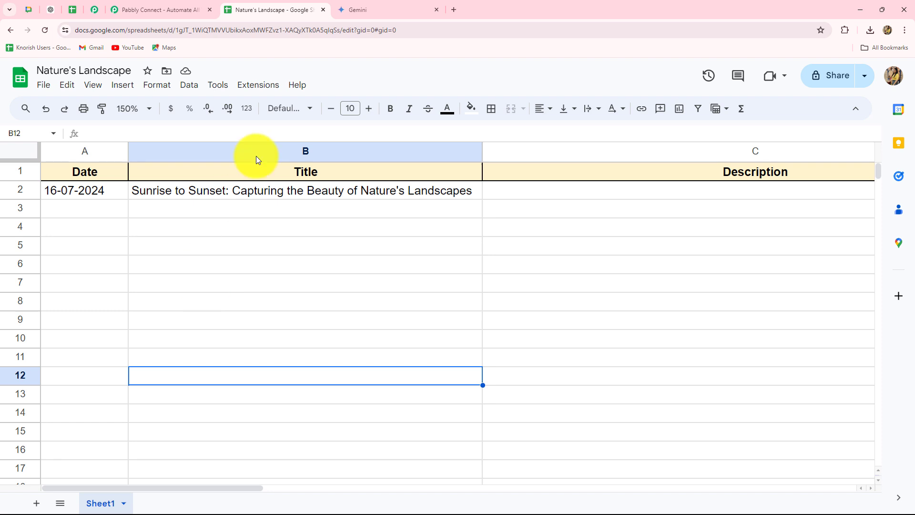
Step: Check the Gemini page and the first video's title and description cell in the Nature's Landscape spreadsheet
left_click(350, 6)
left_click(233, 21)
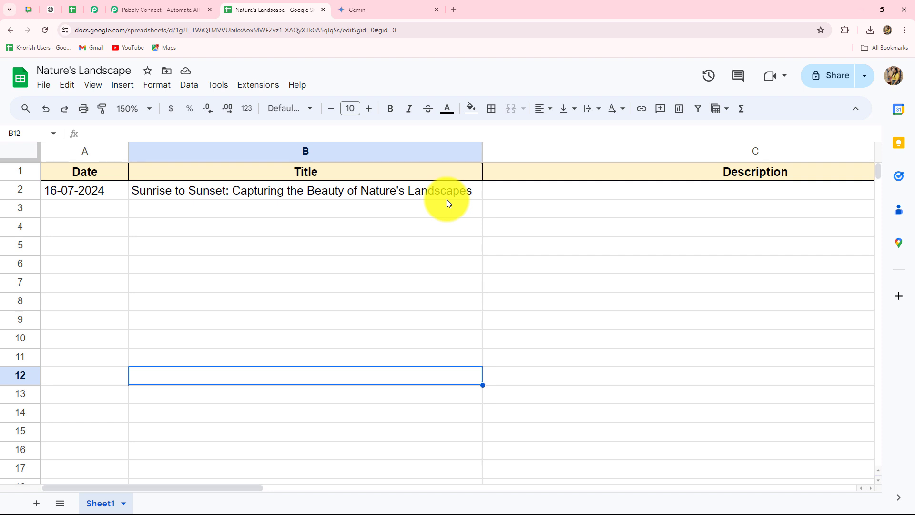
left_click(619, 197)
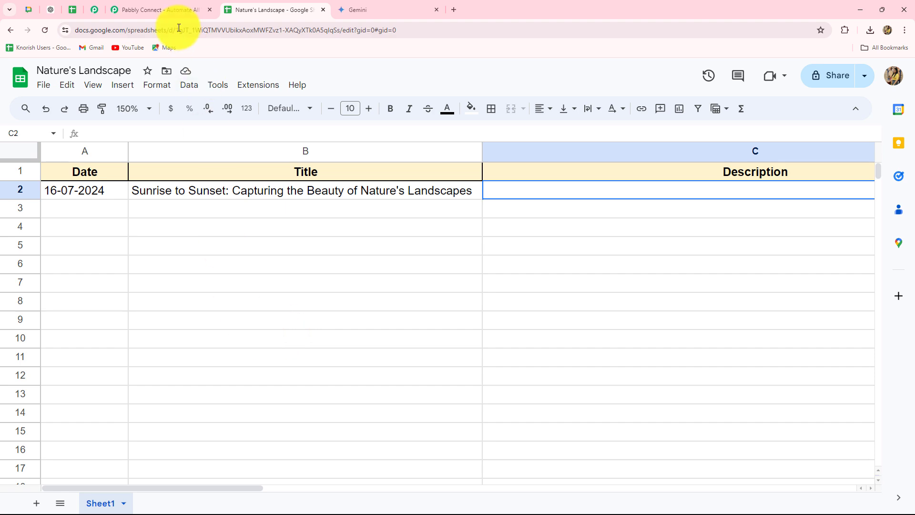
Step: Switch to the Pabbly Connect website and sign in to the account
left_click(157, 9)
left_click(628, 130)
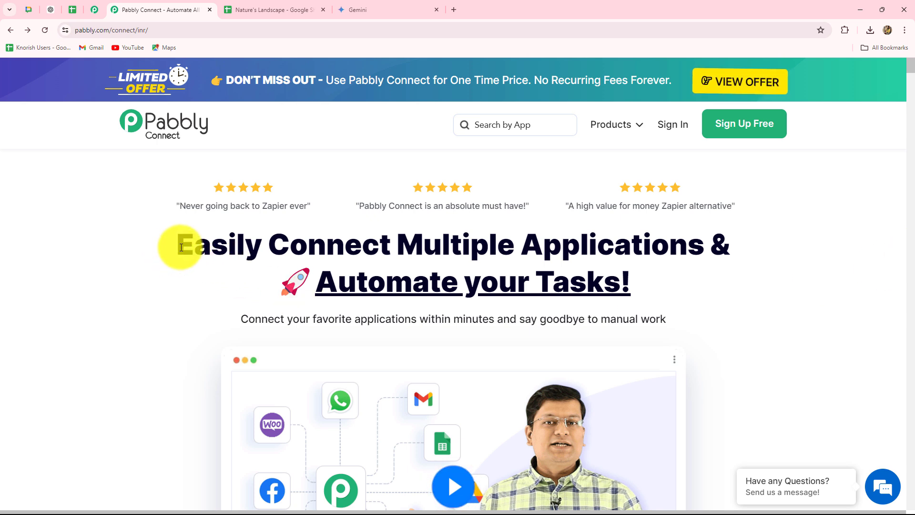
left_click_drag(181, 247, 745, 276)
left_click(754, 309)
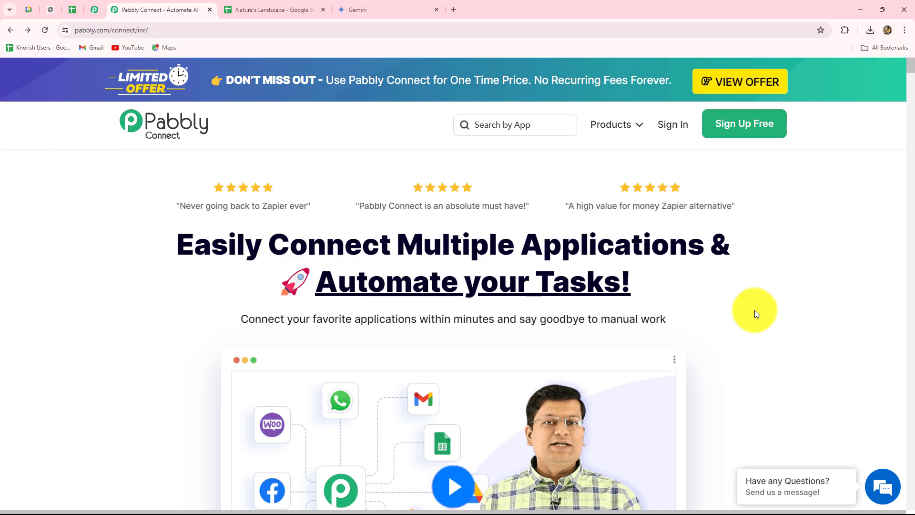
left_click(661, 125)
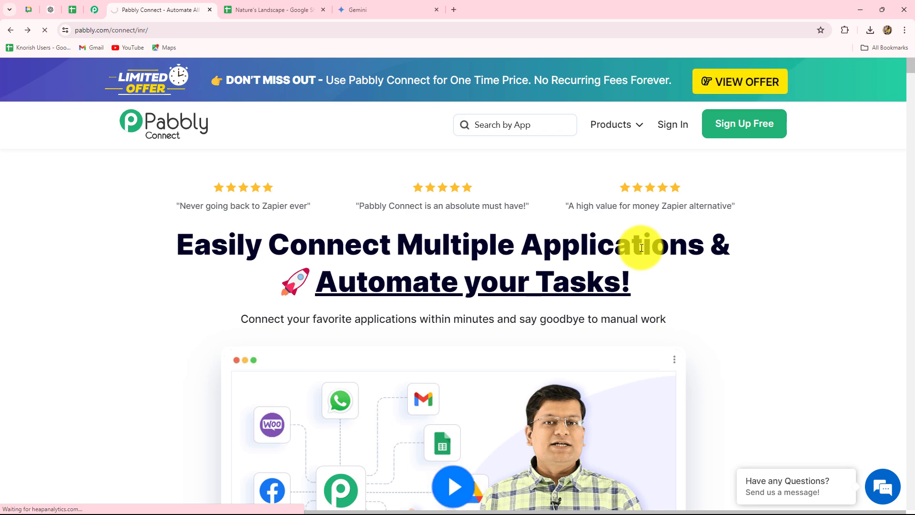
Step: Access Pabbly Connect from the list of Pabbly apps
scroll(633, 251, "down", 5)
scroll(633, 251, "up", 3)
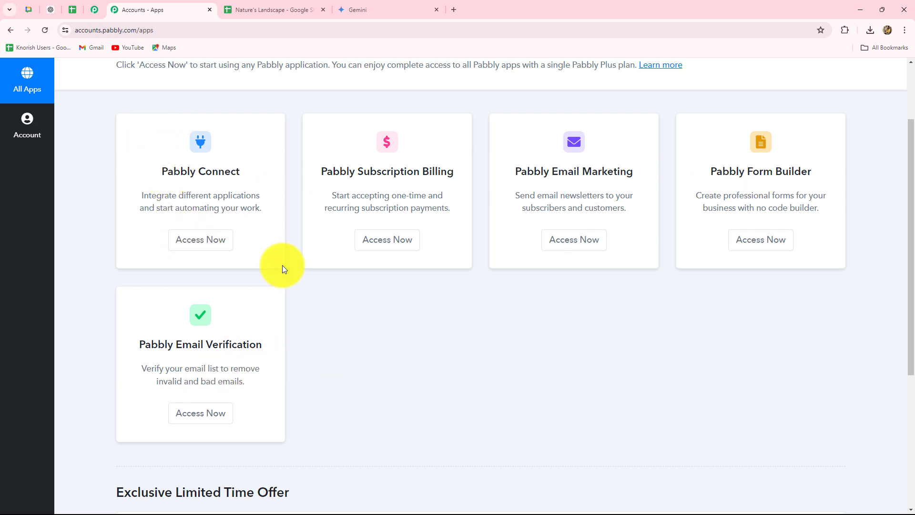
left_click_drag(163, 171, 250, 167)
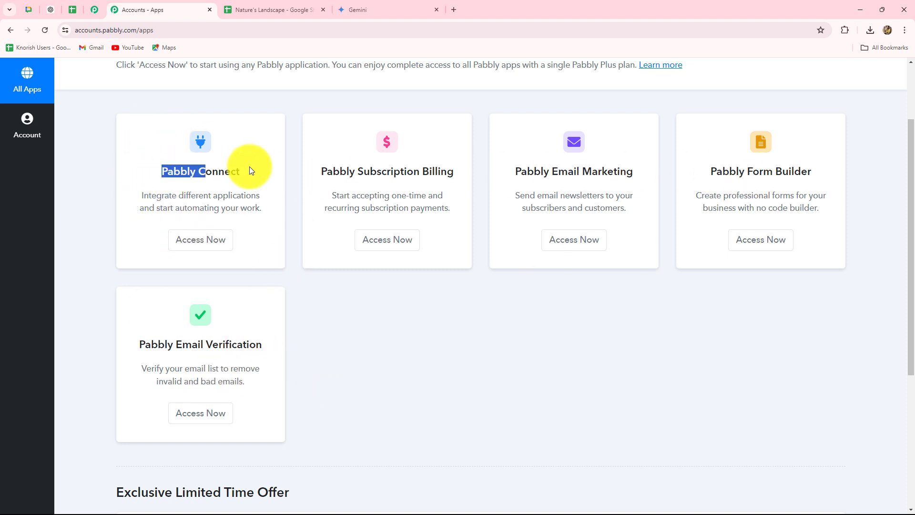
left_click(202, 248)
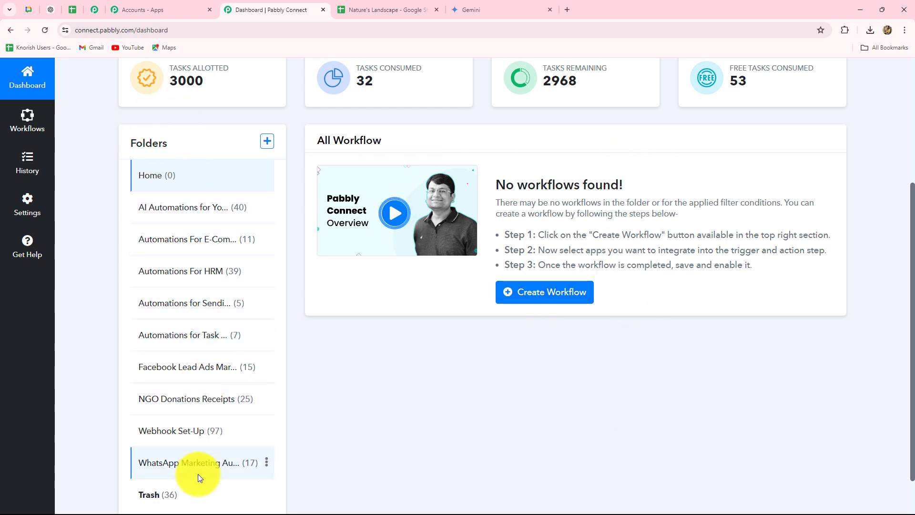
Step: Create a workflow named "Generate YouTube Video Description using Google Gemini" in the folder "AI Automations for YouTube Channel"
scroll(377, 462, "up", 4)
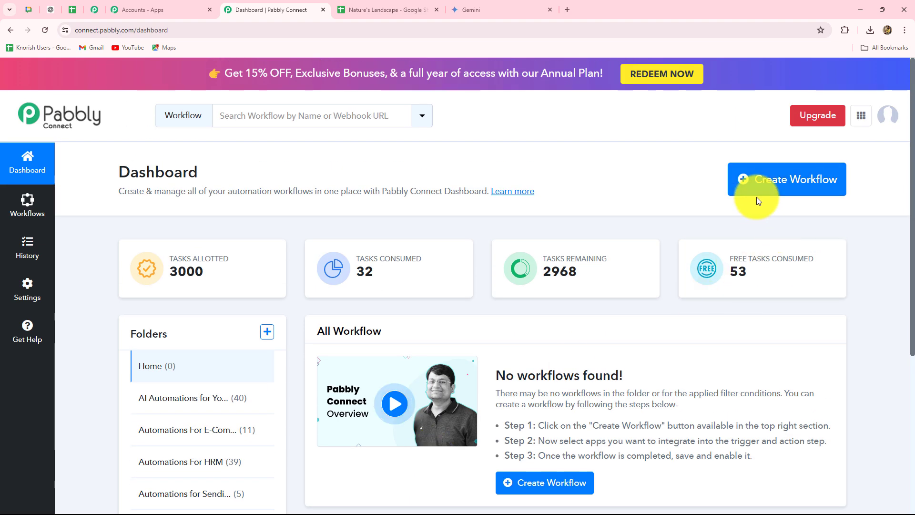
left_click(806, 192)
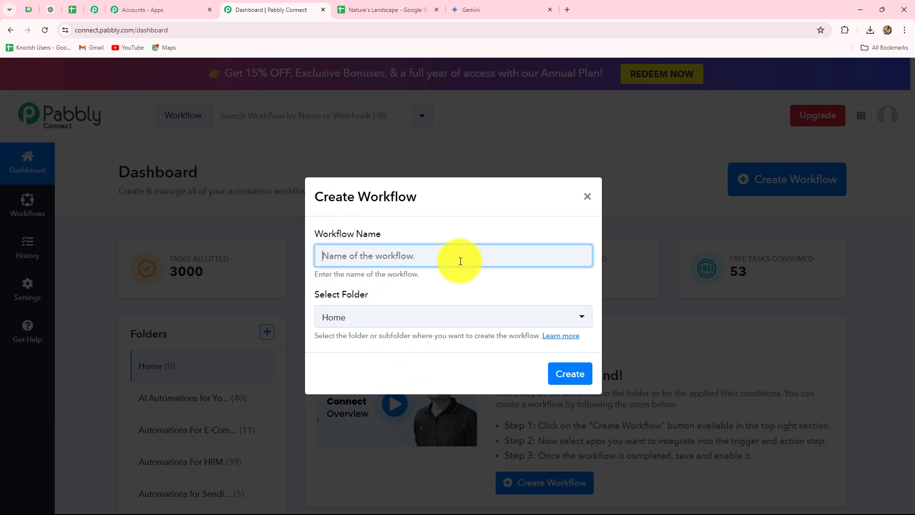
type("Generate YouTube Video Description using Google Gemini")
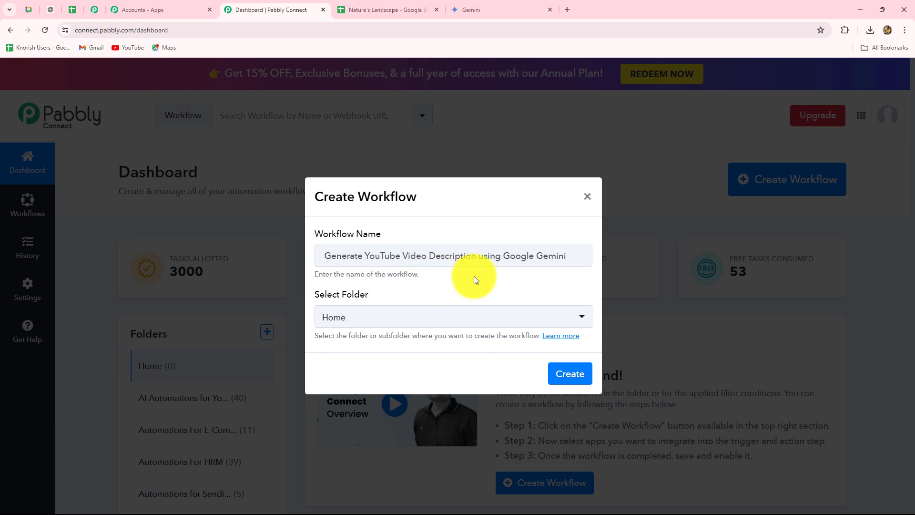
left_click(433, 317)
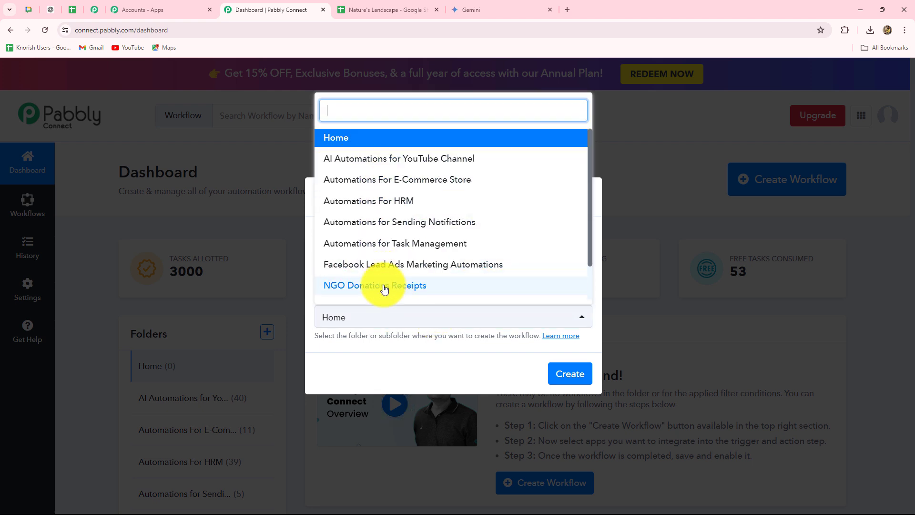
left_click(457, 161)
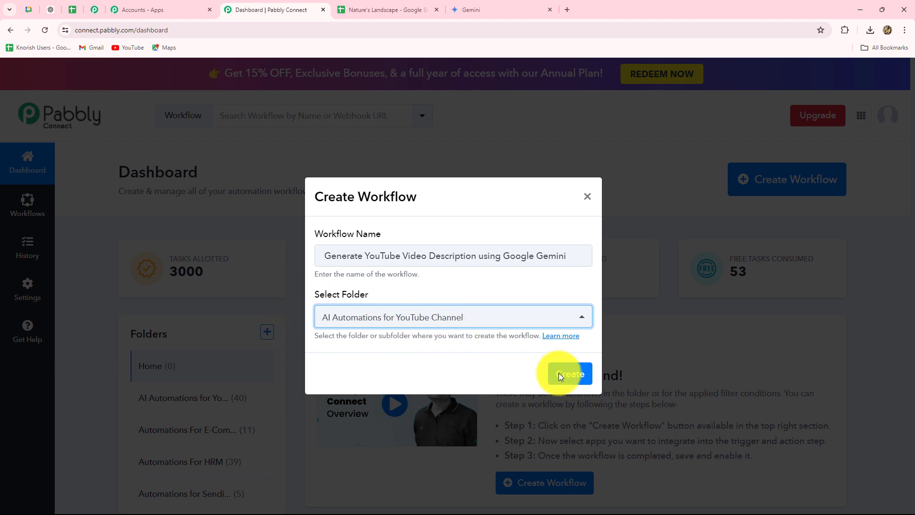
left_click(572, 378)
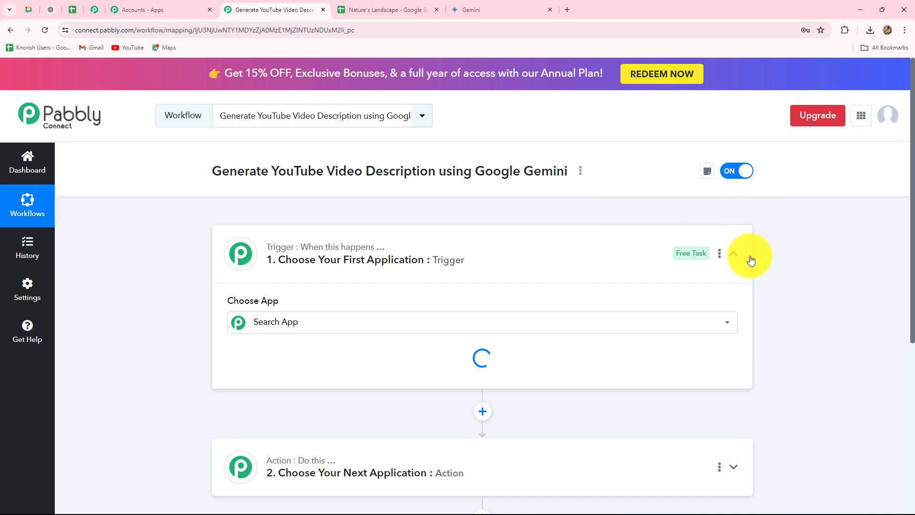
Step: Examine the new workflow's trigger and action blocks and the Nature's Landscape spreadsheet that will feed them
left_click(733, 255)
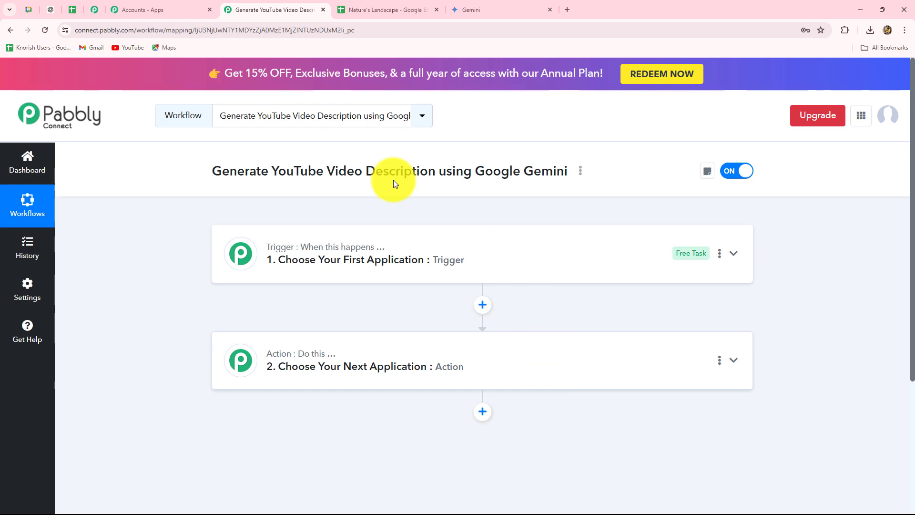
scroll(355, 457, "down", 4)
scroll(348, 445, "up", 4)
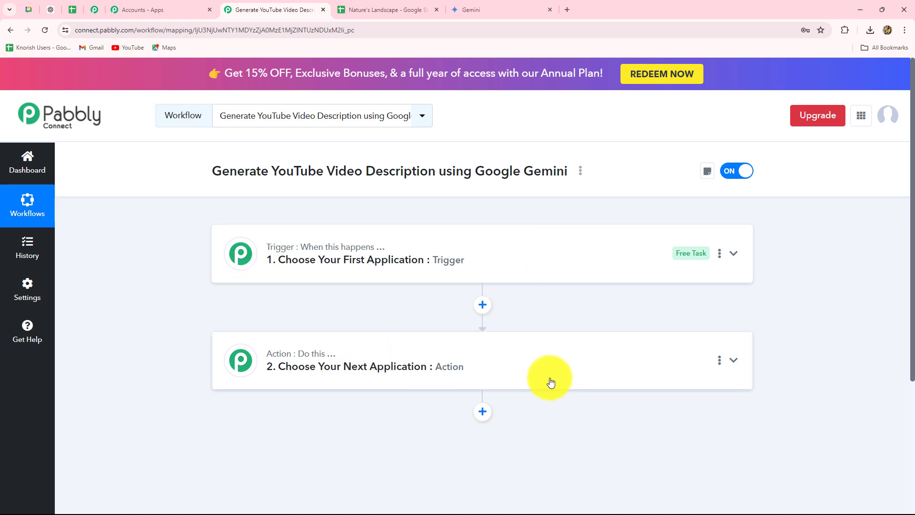
scroll(549, 387, "down", 1)
scroll(550, 390, "down", 2)
scroll(551, 391, "up", 3)
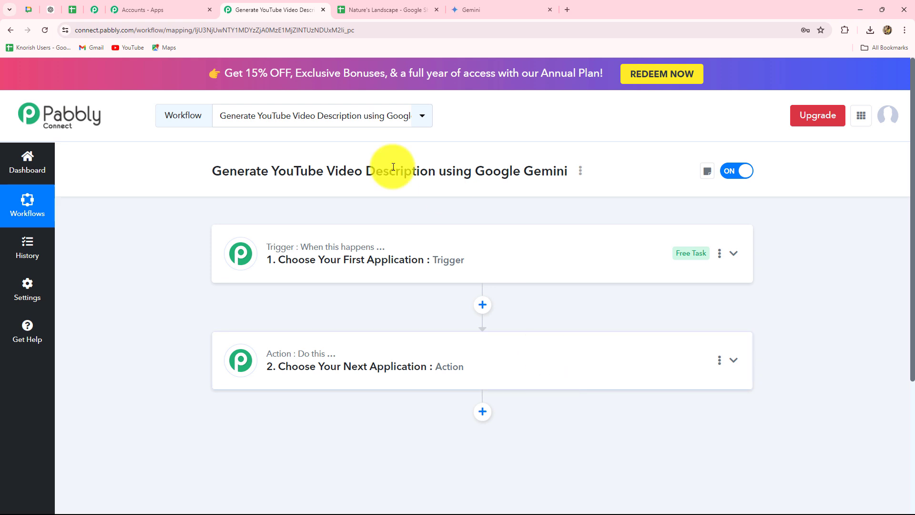
left_click(376, 9)
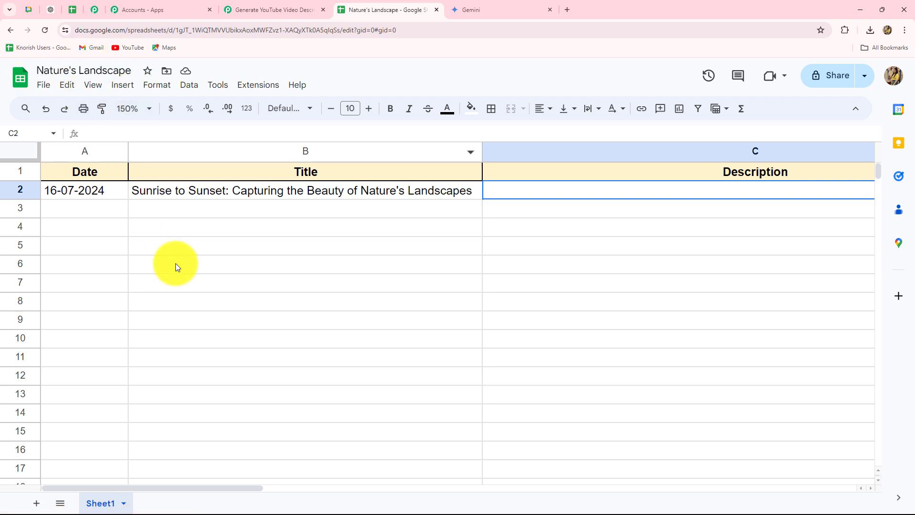
key("ctrl+shift+Tab")
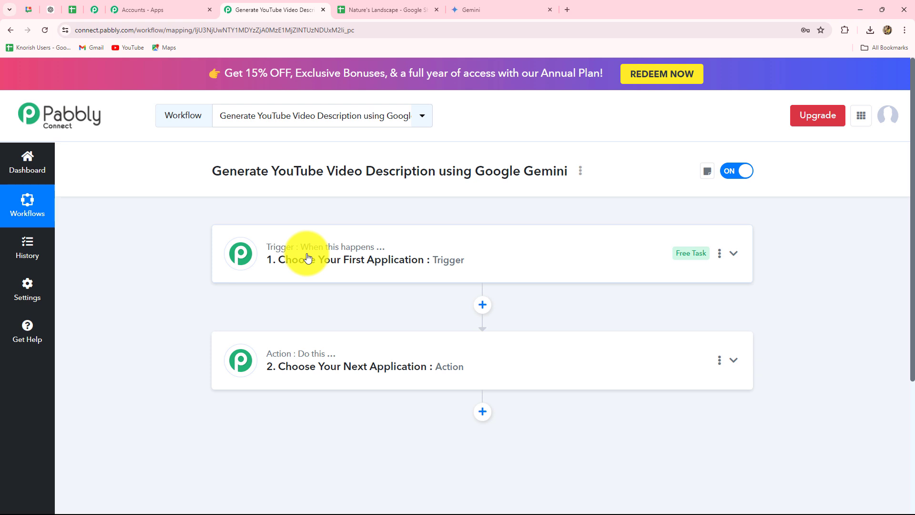
Step: Set the workflow's trigger app to Google Sheets with the event New or Updated Spreadsheet Row
left_click(308, 258)
left_click(278, 328)
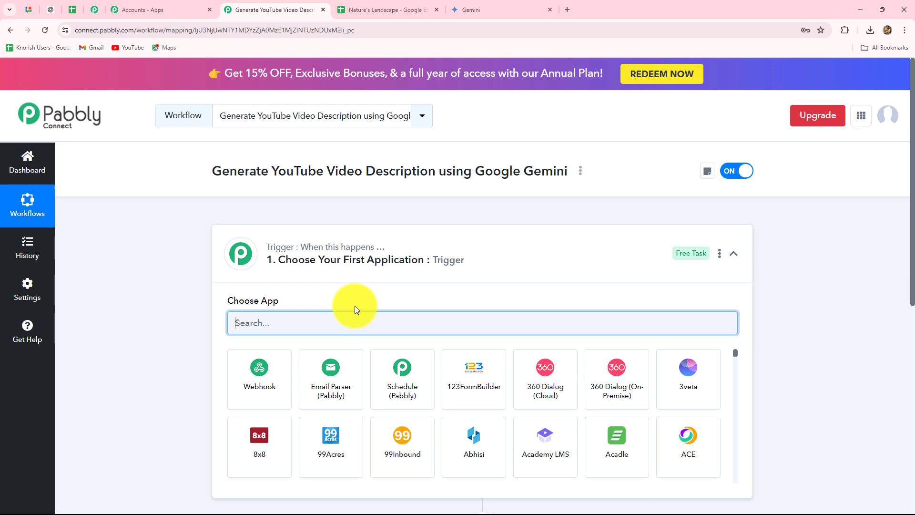
type("Goo")
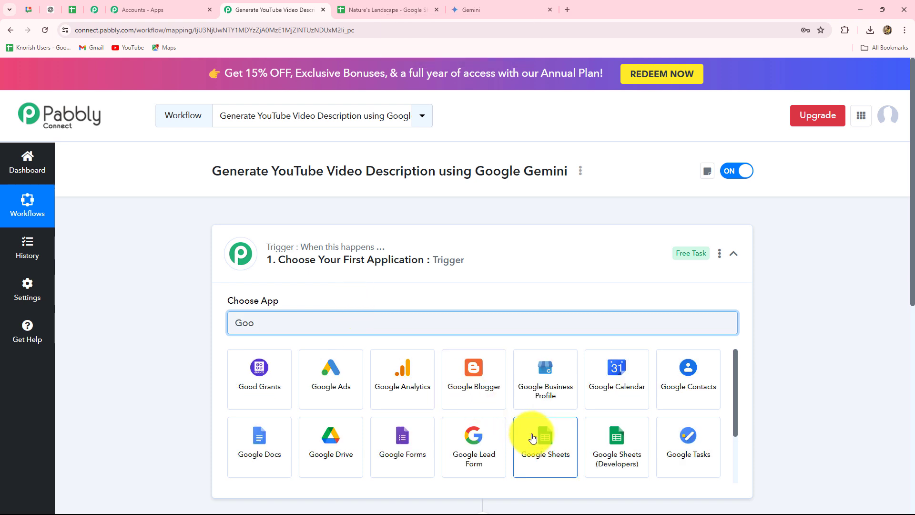
left_click(532, 437)
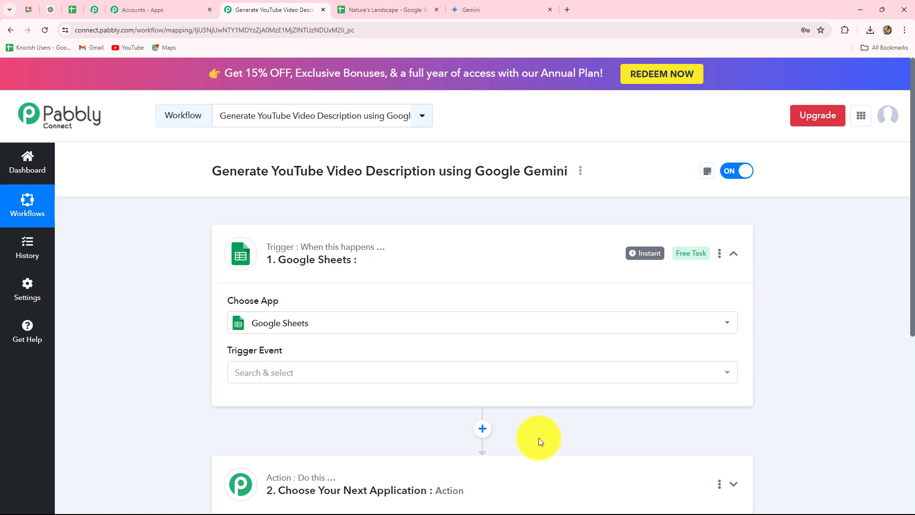
scroll(279, 367, "down", 3)
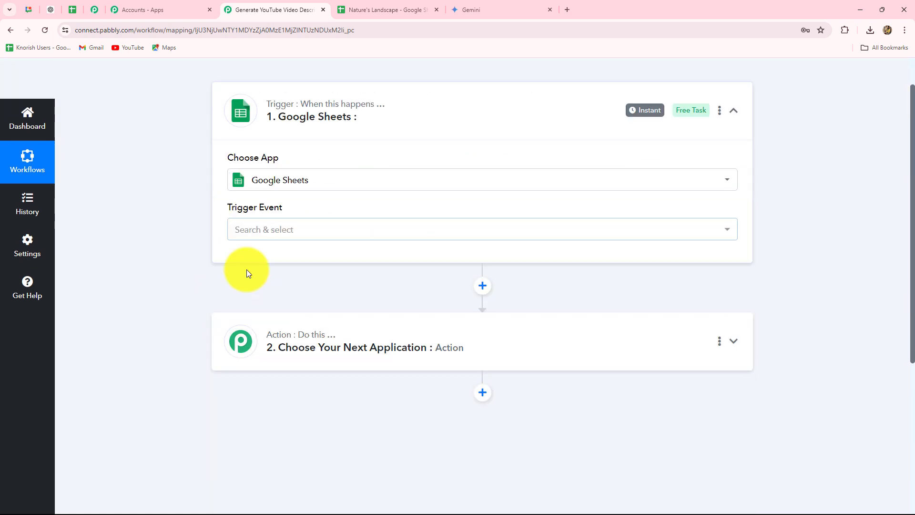
left_click(243, 230)
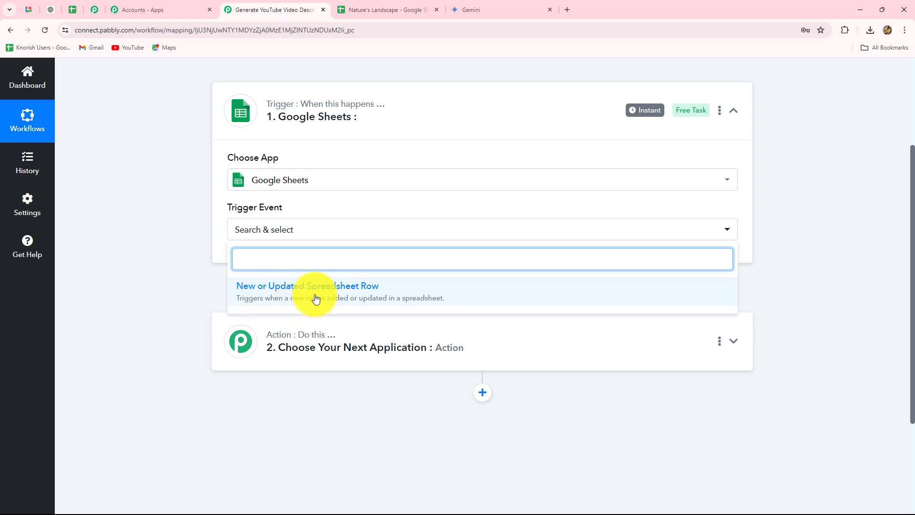
left_click(396, 296)
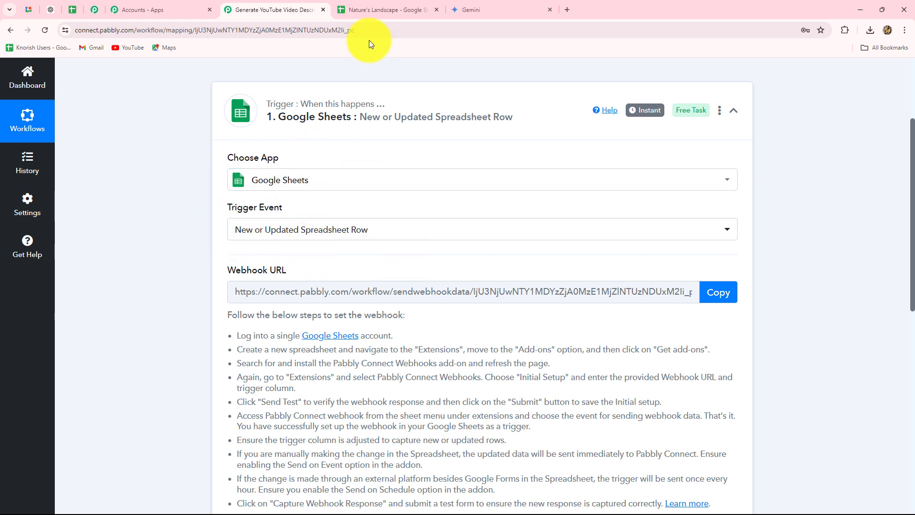
Step: Read the Google Sheets webhook setup instructions and copy the trigger's webhook URL
left_click(370, 10)
left_click(253, 11)
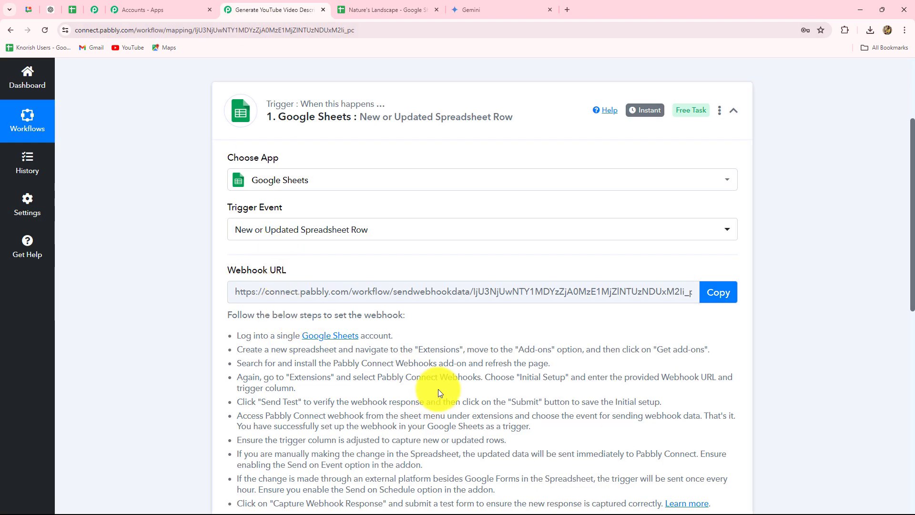
scroll(438, 389, "down", 3)
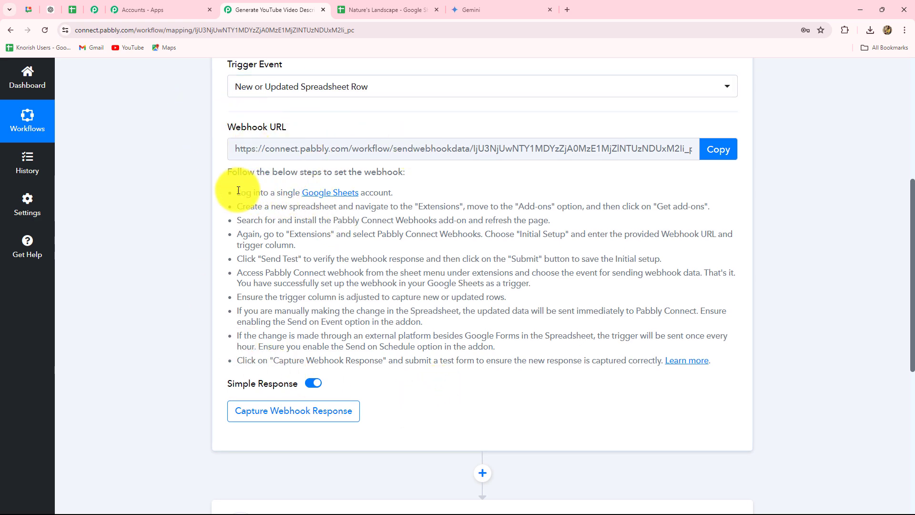
left_click_drag(238, 191, 741, 358)
left_click(813, 350)
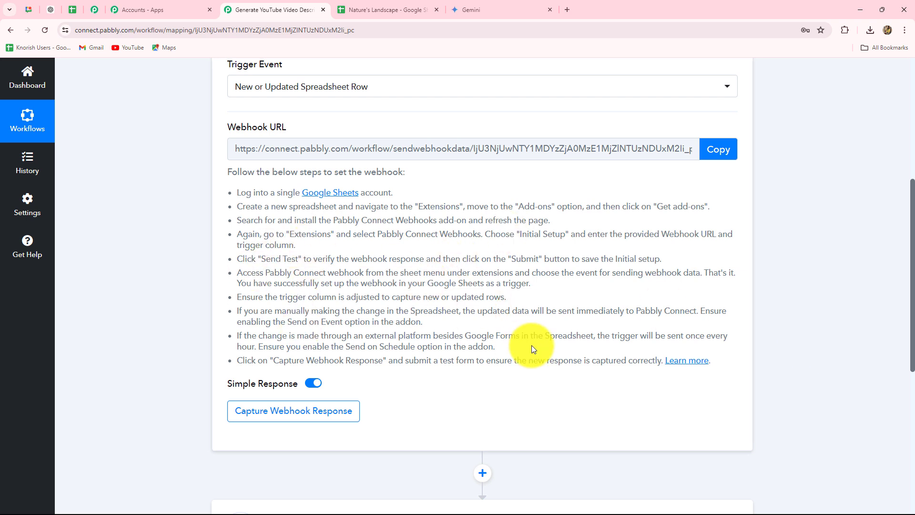
scroll(531, 345, "up", 3)
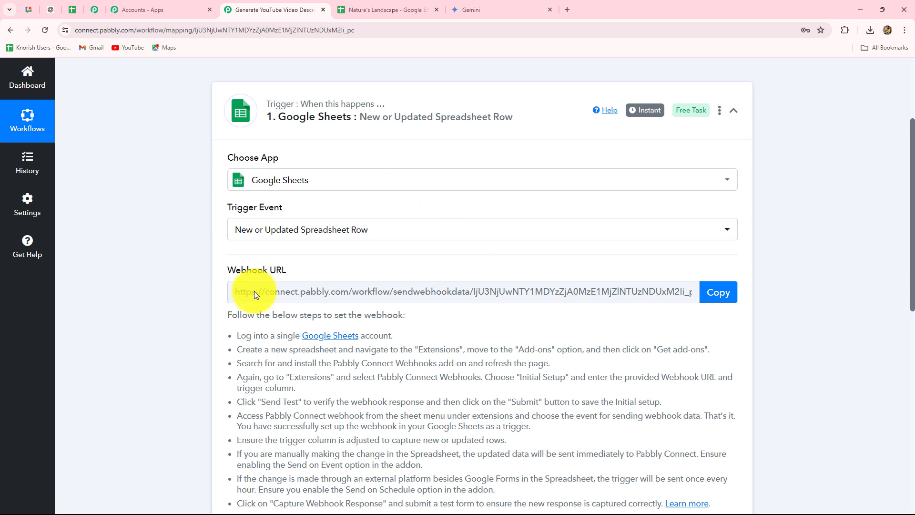
left_click(718, 294)
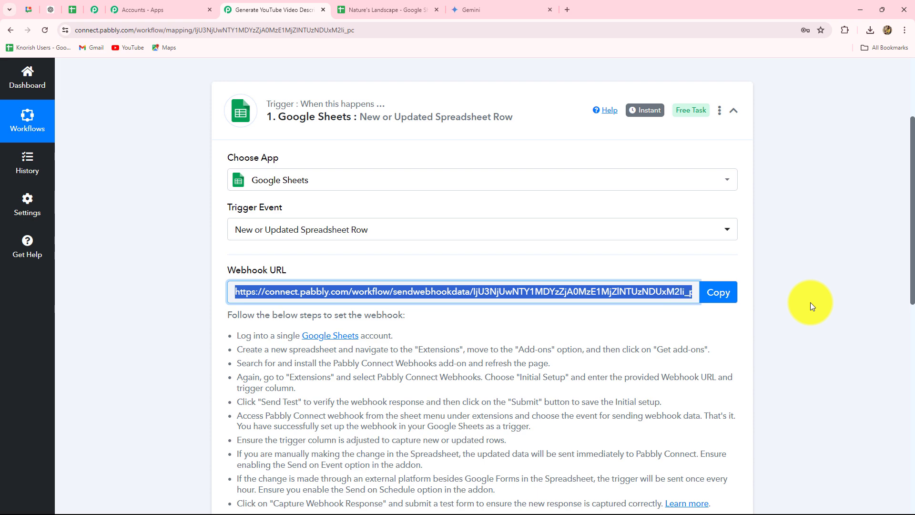
Step: Switch to the Nature's Landscape spreadsheet and look up the Pabbly Connect Webhooks add-on in the Google Workspace Marketplace
left_click(383, 9)
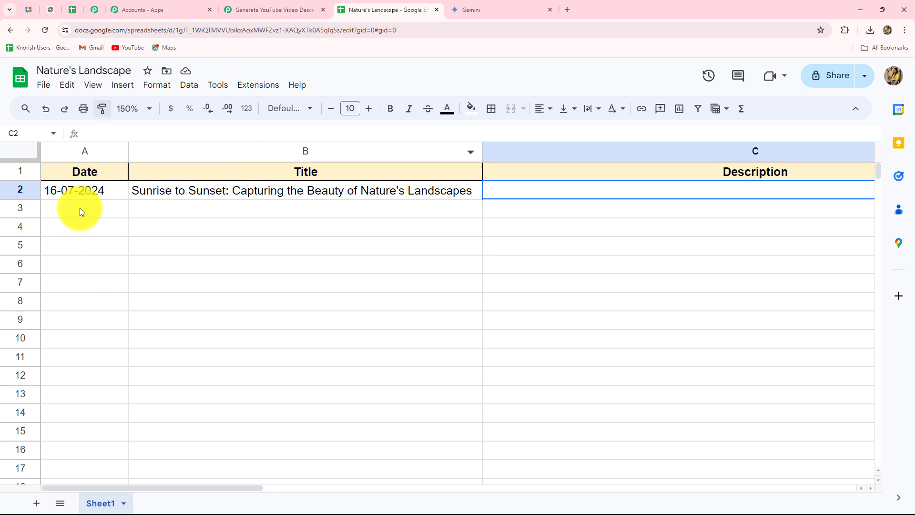
left_click(257, 87)
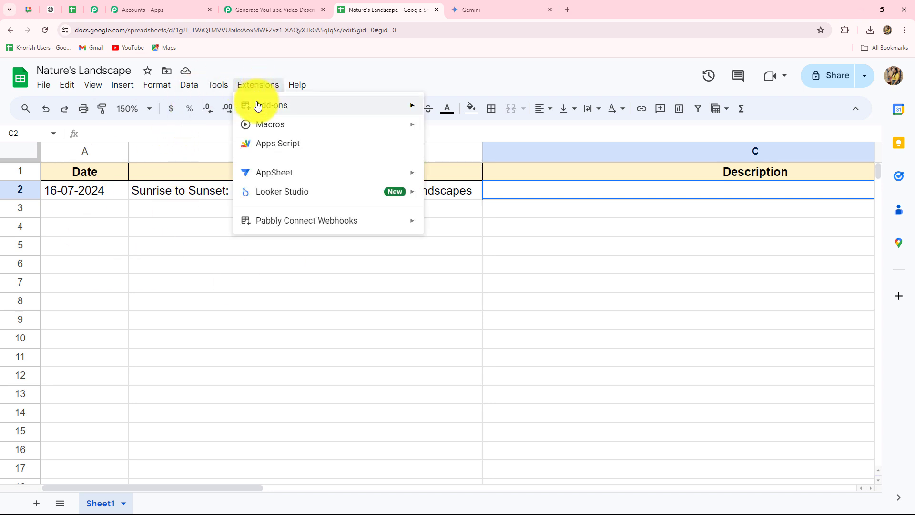
mouse_move(257, 103)
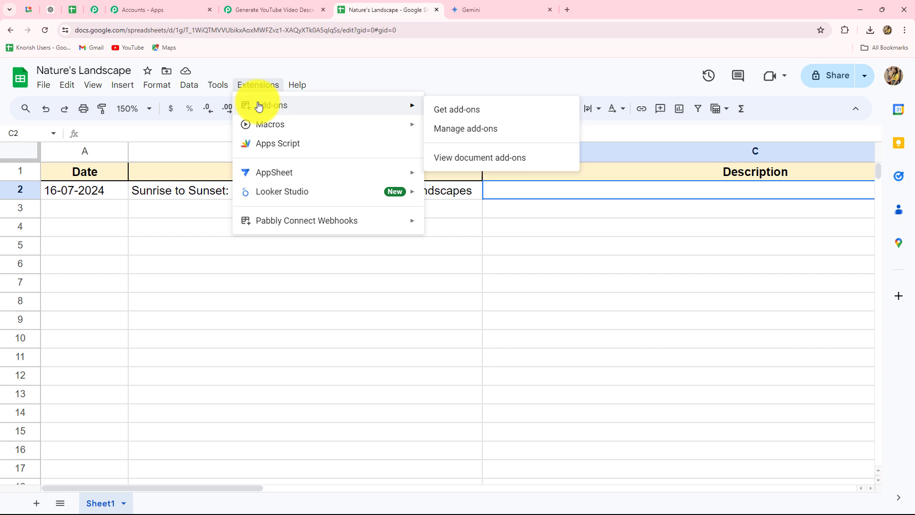
left_click(442, 109)
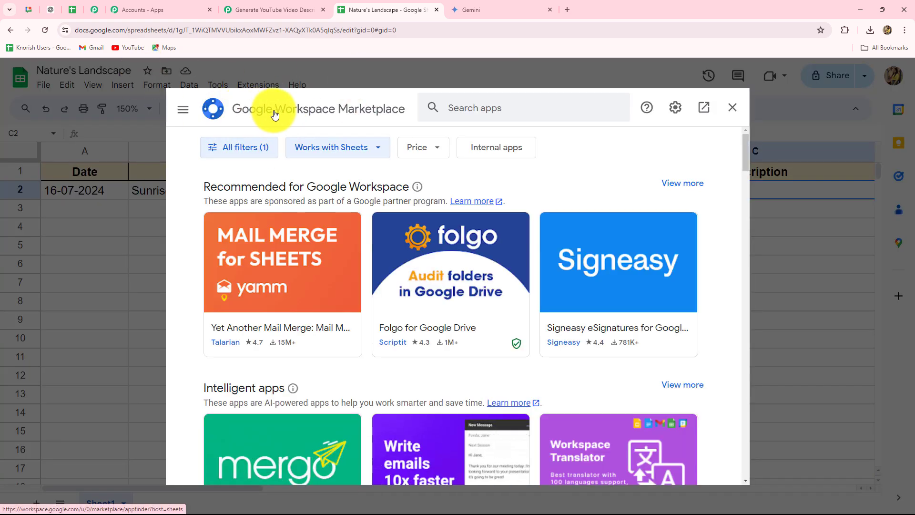
left_click(467, 109)
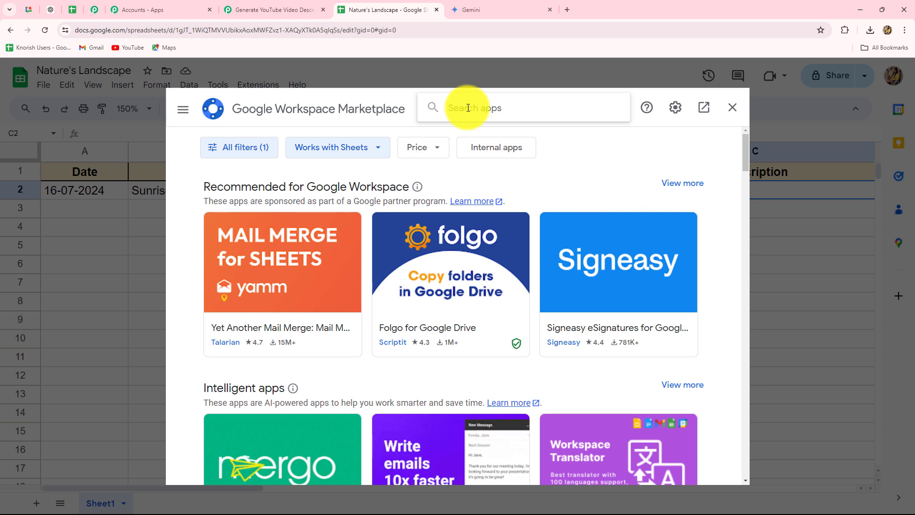
key("Caps_Lock")
type("Pab")
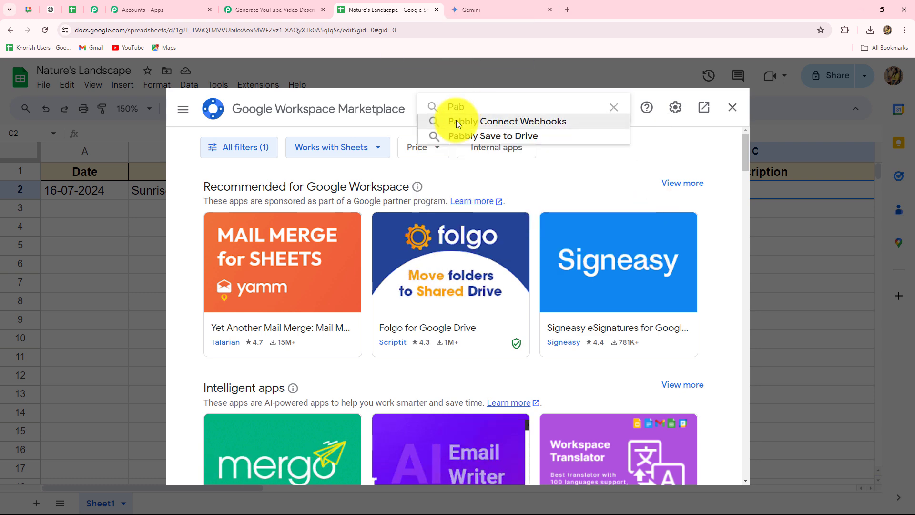
left_click(456, 121)
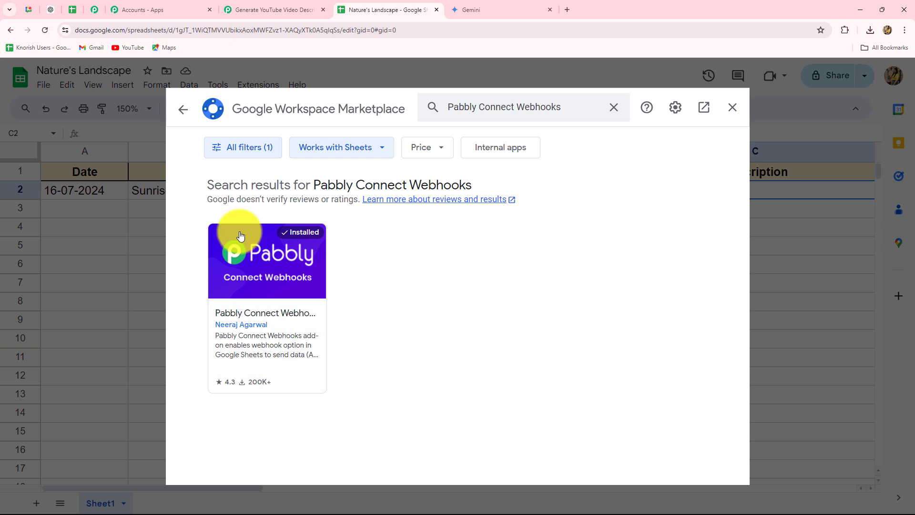
left_click(733, 109)
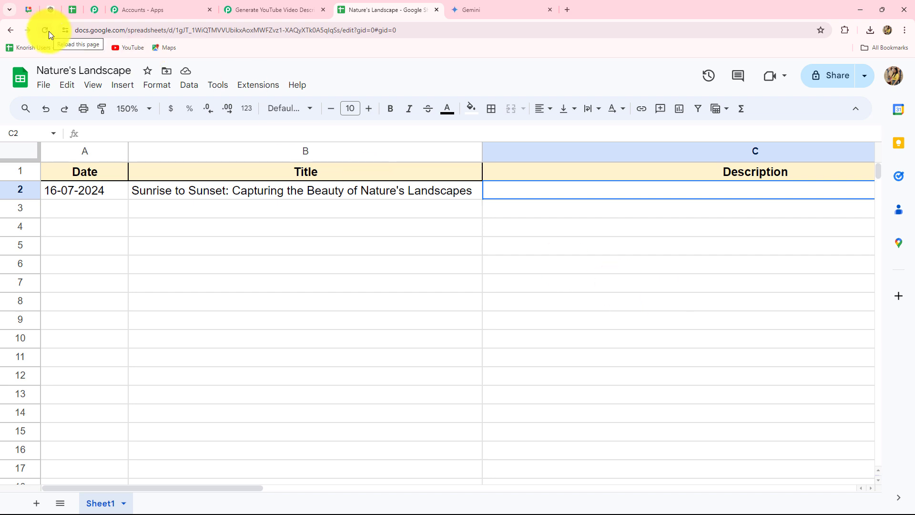
Step: In the Pabbly Connect Webhooks initial setup for Sheet1, paste the workflow's webhook URL and set the trigger column to B
left_click(243, 87)
mouse_move(327, 225)
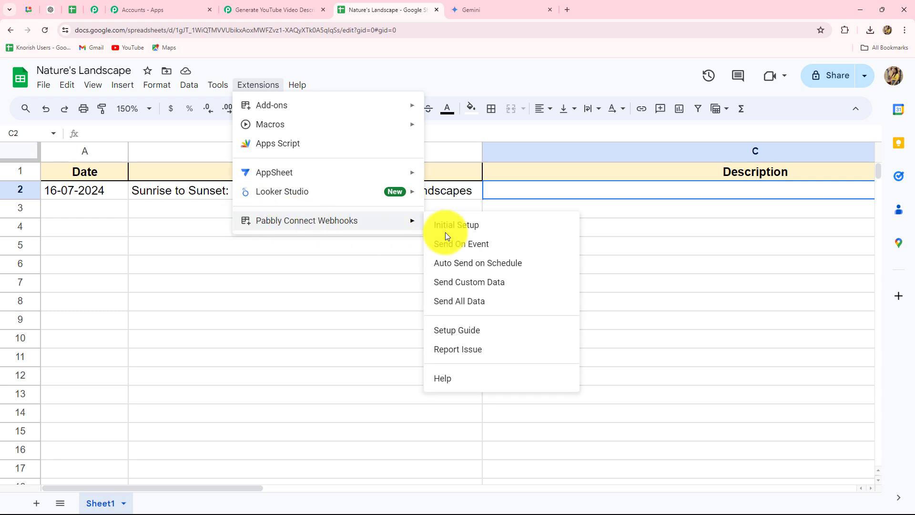
left_click(463, 228)
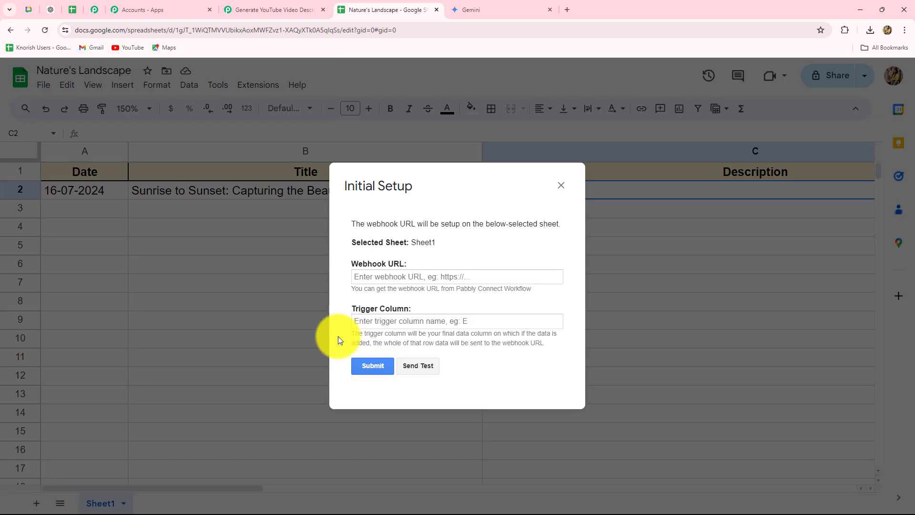
left_click(369, 277)
key("ctrl+v")
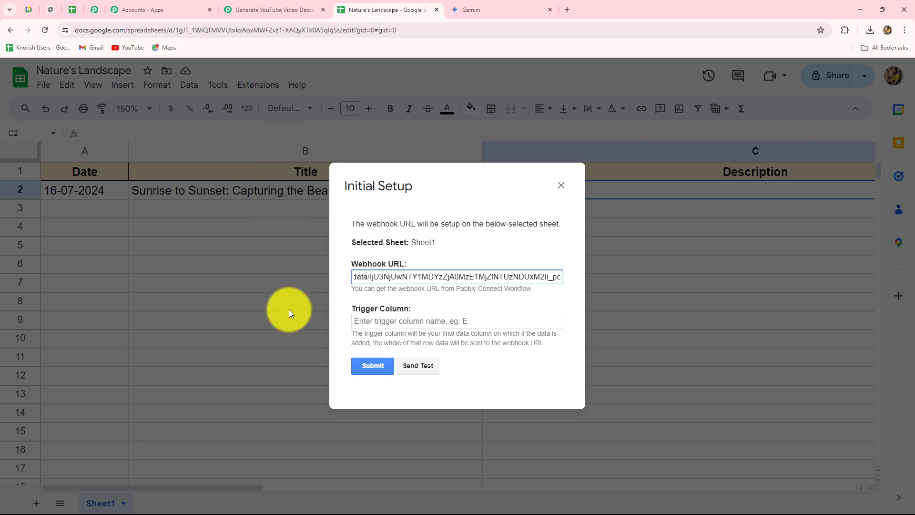
left_click(405, 322)
key("Caps_Lock")
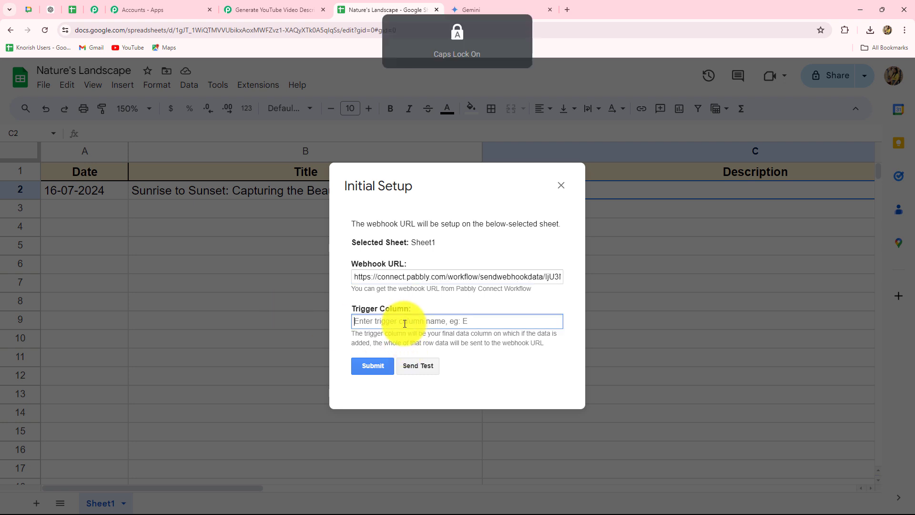
type("B")
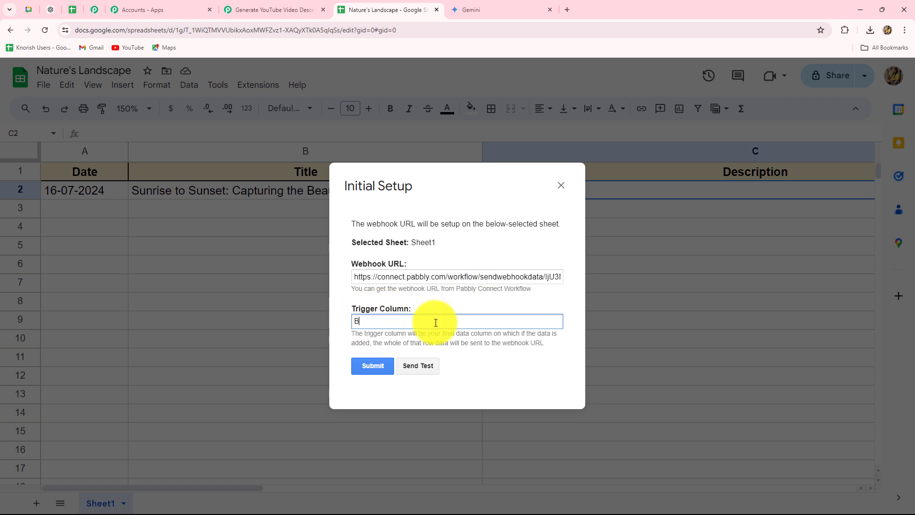
Step: Send the test data to the webhook and submit the initial setup
left_click(413, 368)
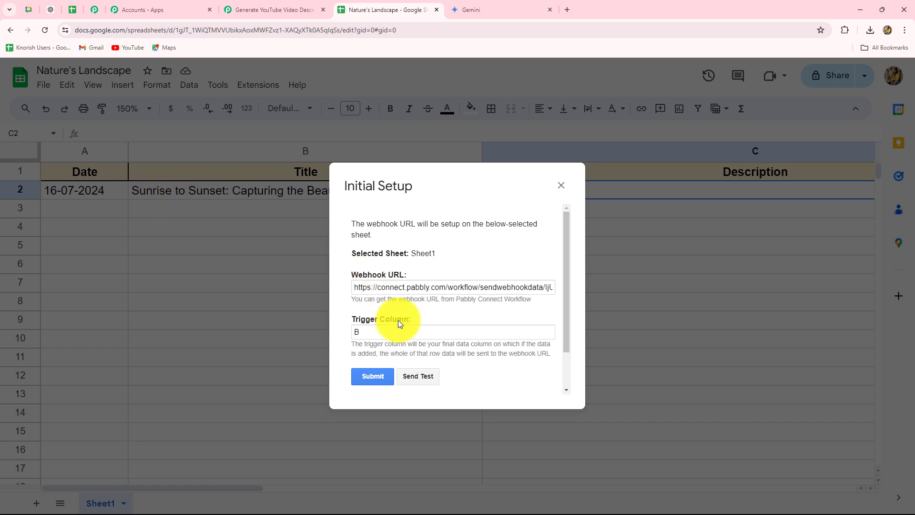
scroll(398, 319, "down", 2)
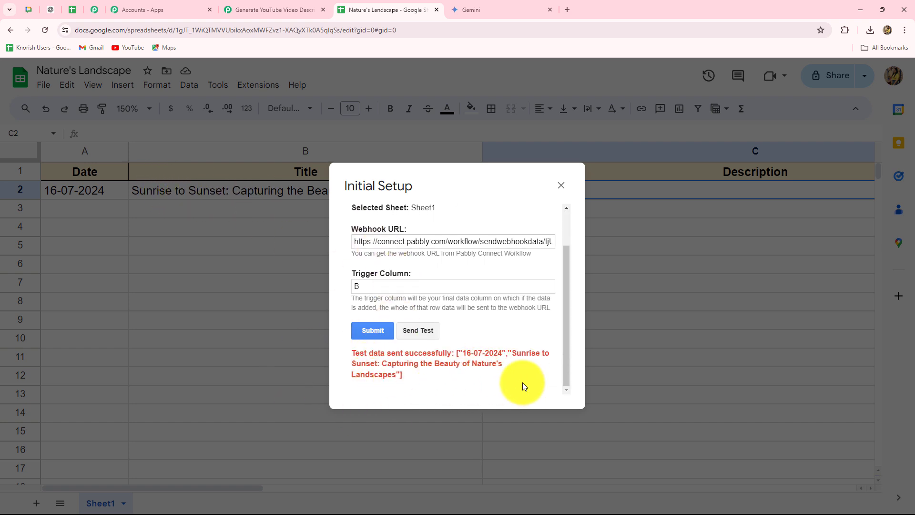
left_click(363, 330)
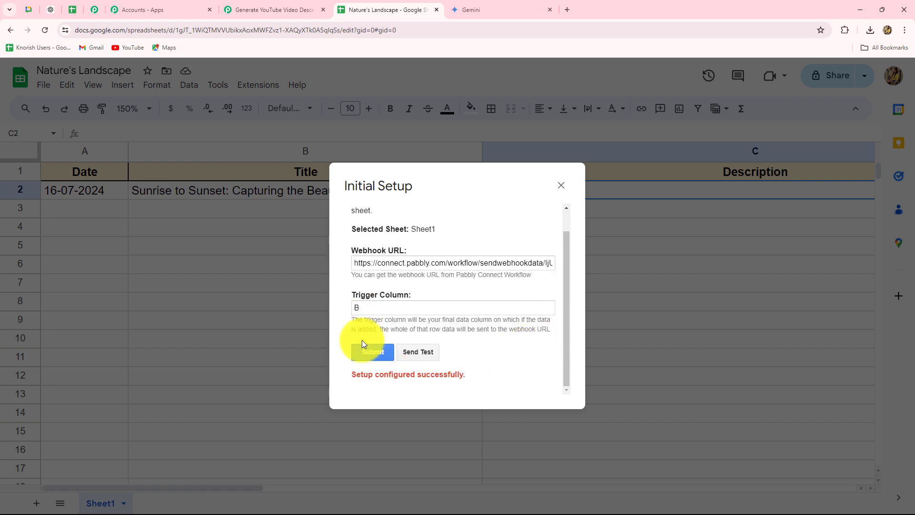
left_click(561, 186)
Step: Switch to the Pabbly Connect workflow and check the captured response's trigger column, title, spreadsheet name, row index and date against the sheet
left_click(276, 10)
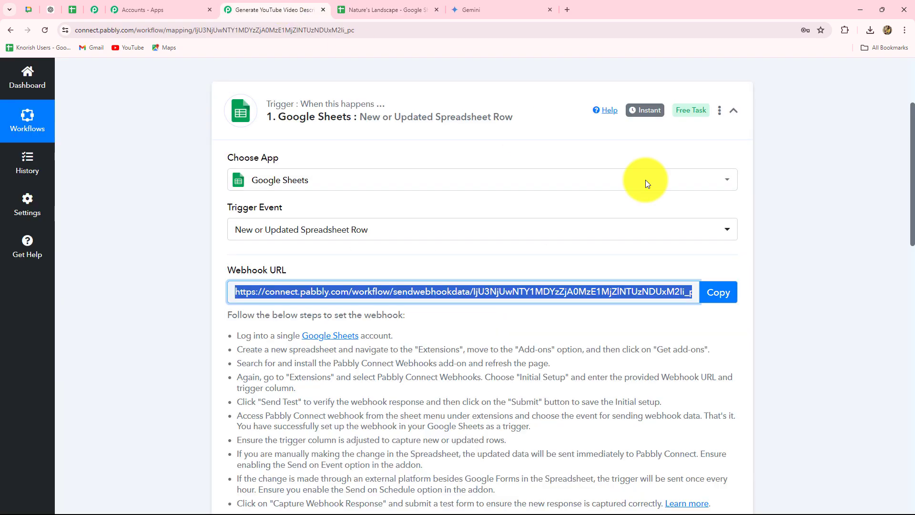
scroll(778, 224, "down", 7)
scroll(779, 224, "down", 6)
scroll(772, 220, "up", 1)
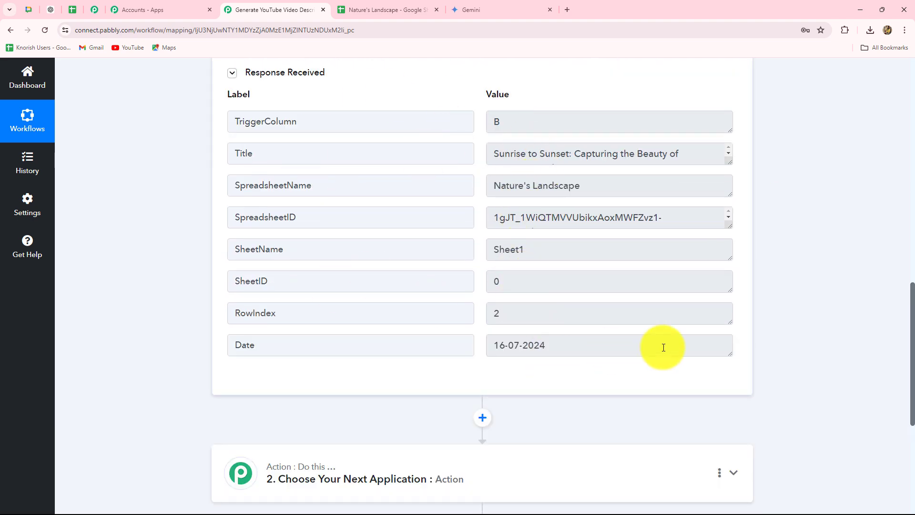
double_click(563, 117)
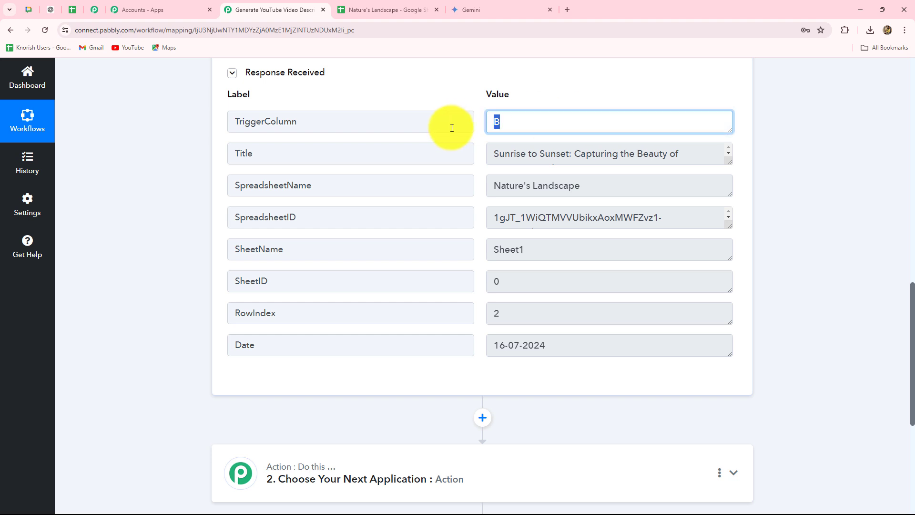
left_click(705, 147)
scroll(610, 153, "up", 2)
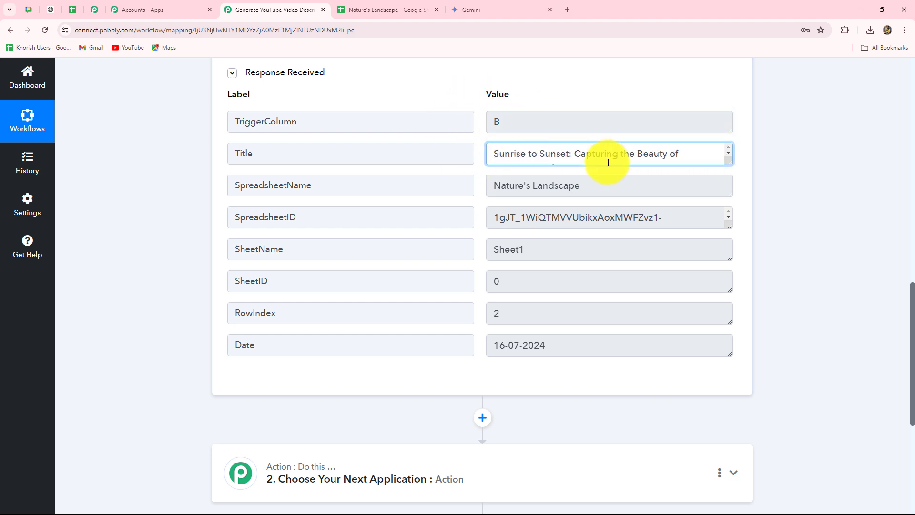
scroll(564, 156, "down", 2)
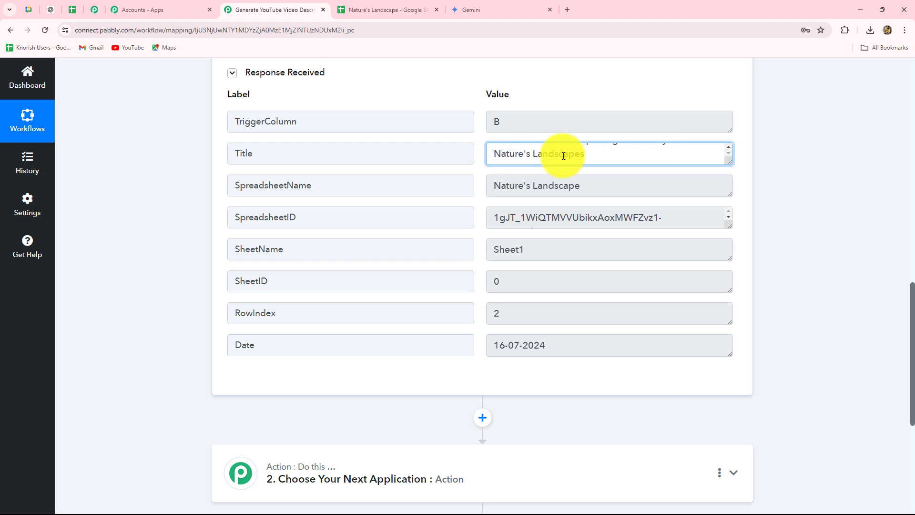
left_click(564, 156)
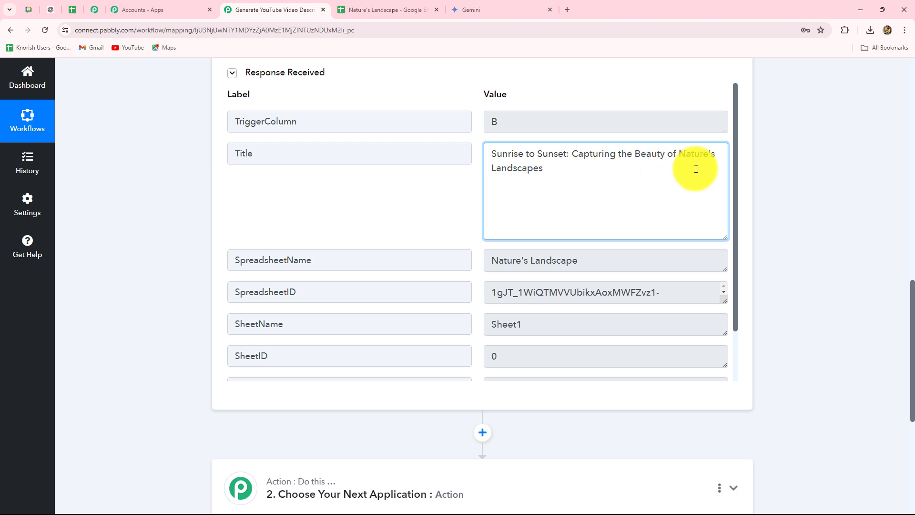
scroll(535, 204, "down", 1)
left_click(594, 208)
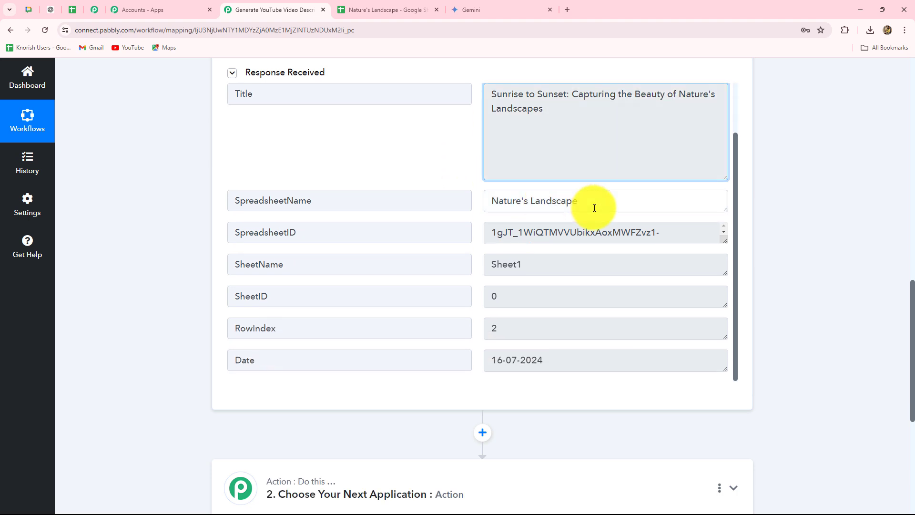
left_click_drag(594, 208, 484, 218)
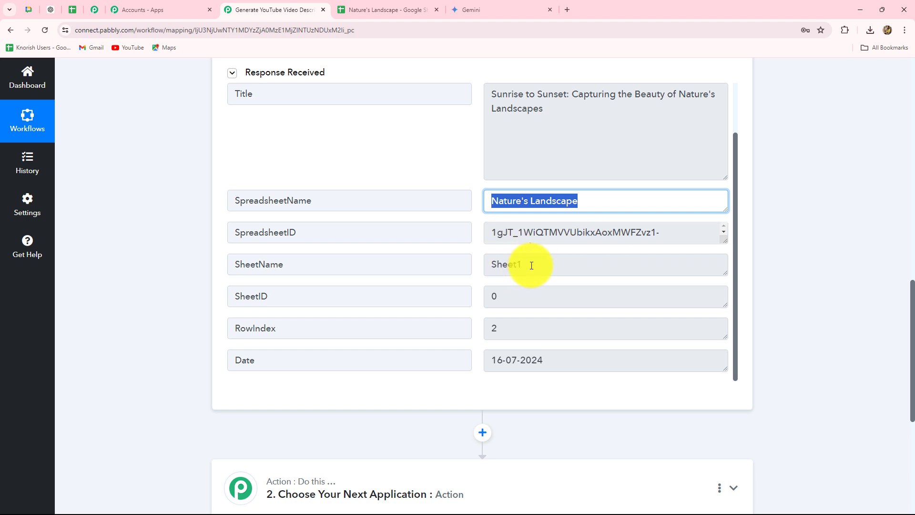
left_click(523, 330)
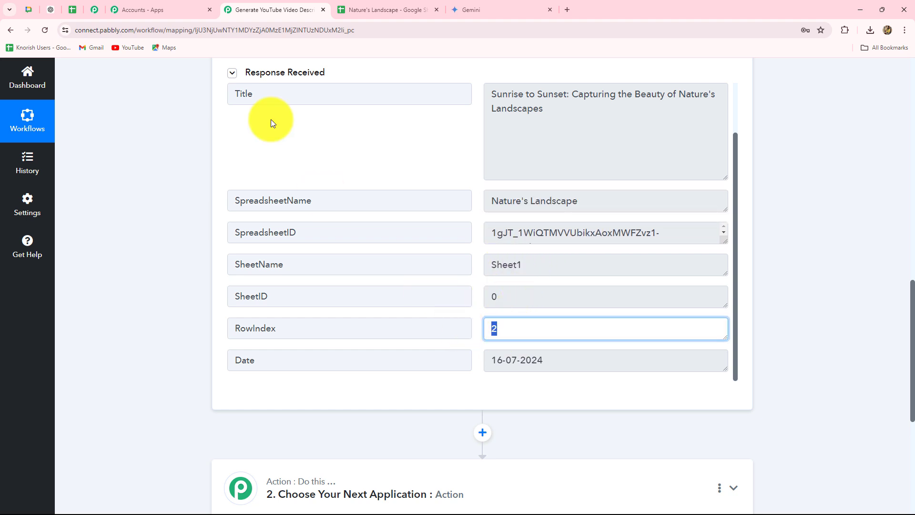
left_click(355, 5)
left_click(248, 7)
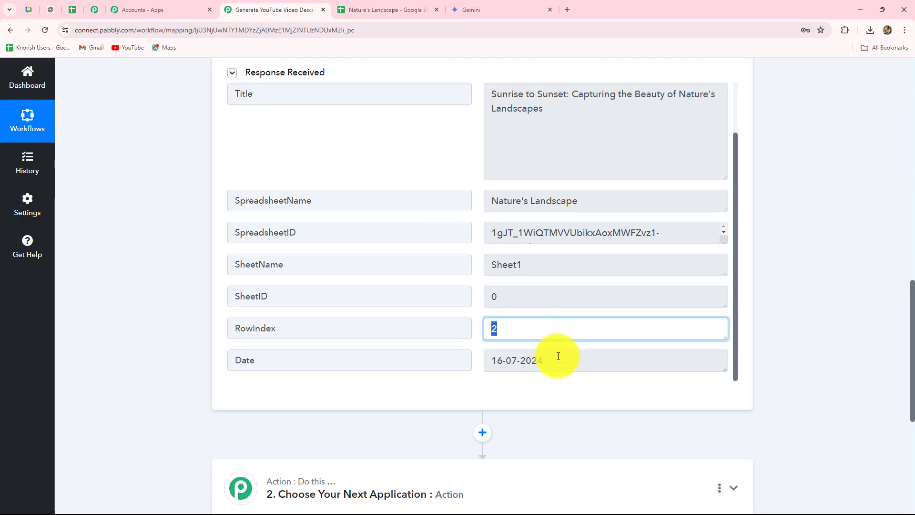
left_click_drag(553, 358, 458, 371)
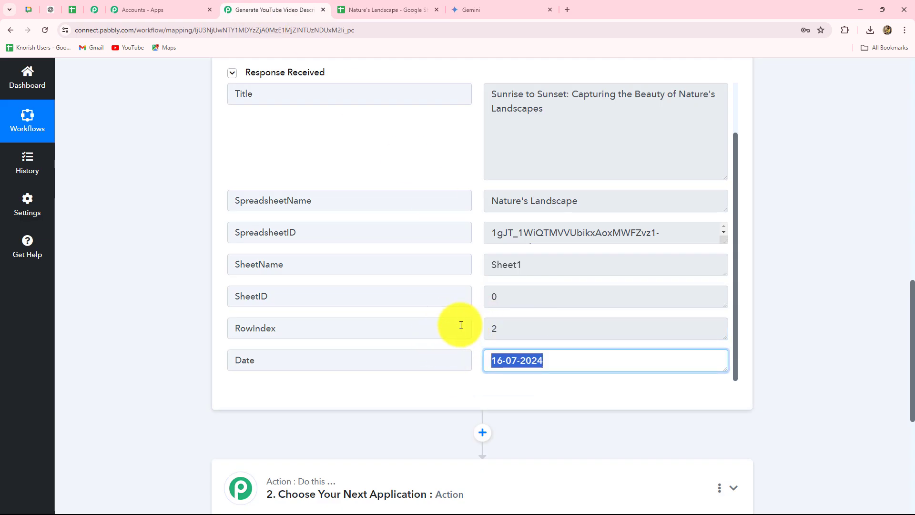
Step: Enable the Pabbly Connect Webhooks Send On Event option for the Nature's Landscape spreadsheet
left_click(339, 6)
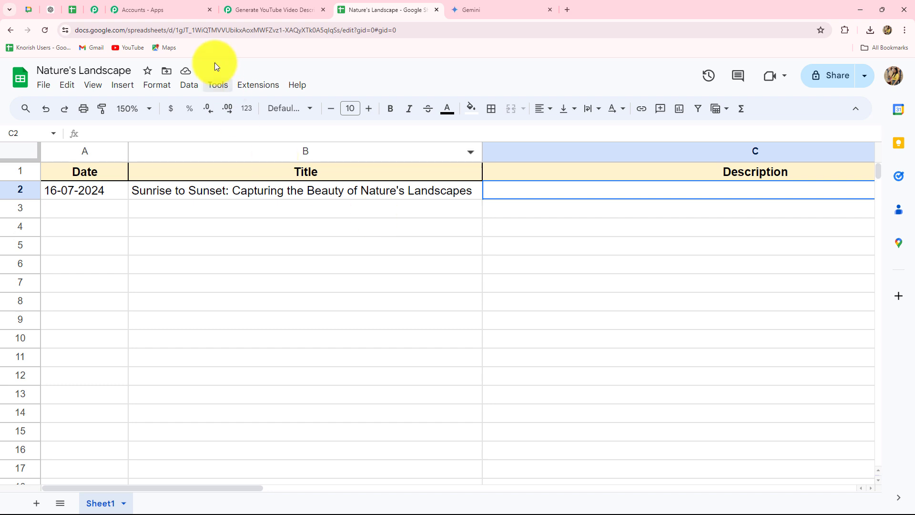
left_click(246, 86)
mouse_move(343, 220)
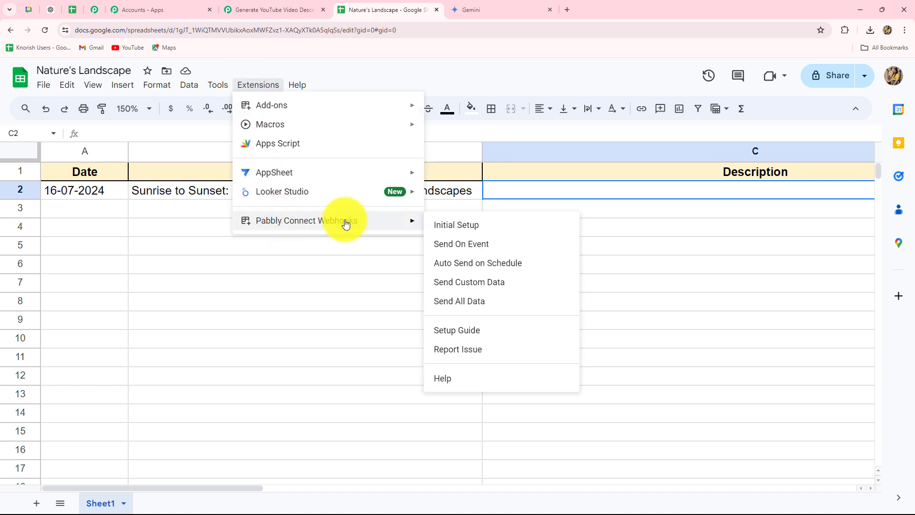
left_click(455, 246)
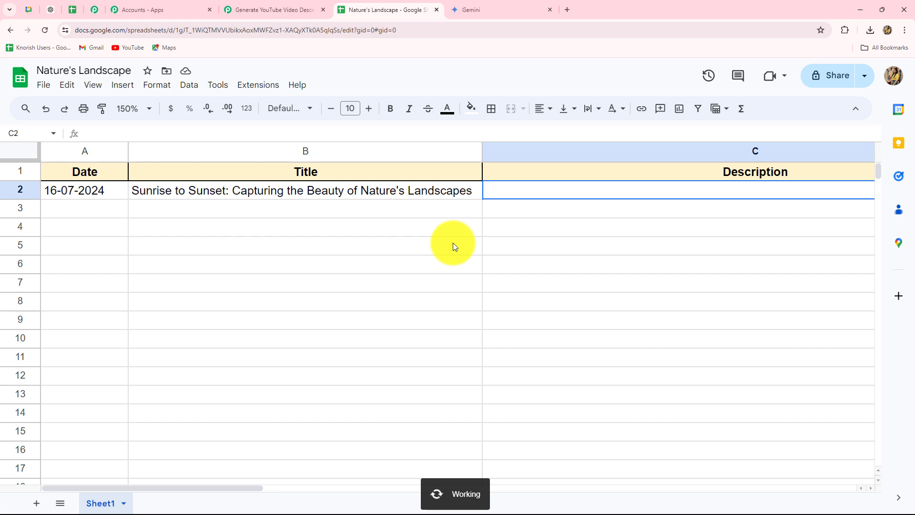
left_click(262, 11)
left_click(383, 10)
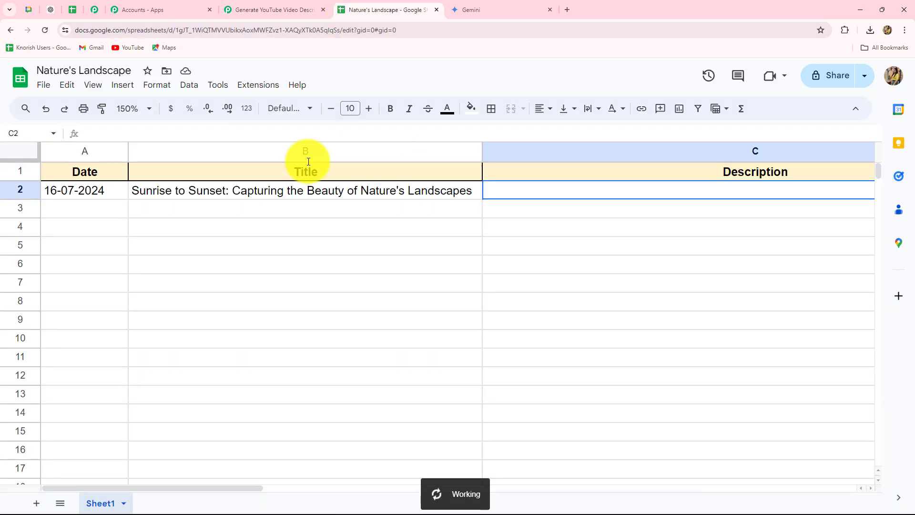
Step: Return to the Pabbly Connect workflow and review the trigger's received response and the following action block
left_click(262, 10)
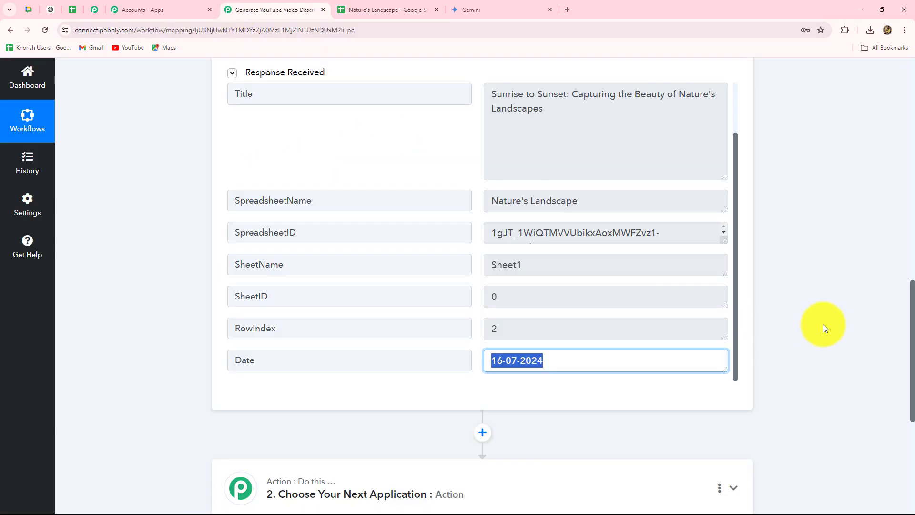
scroll(823, 324, "down", 6)
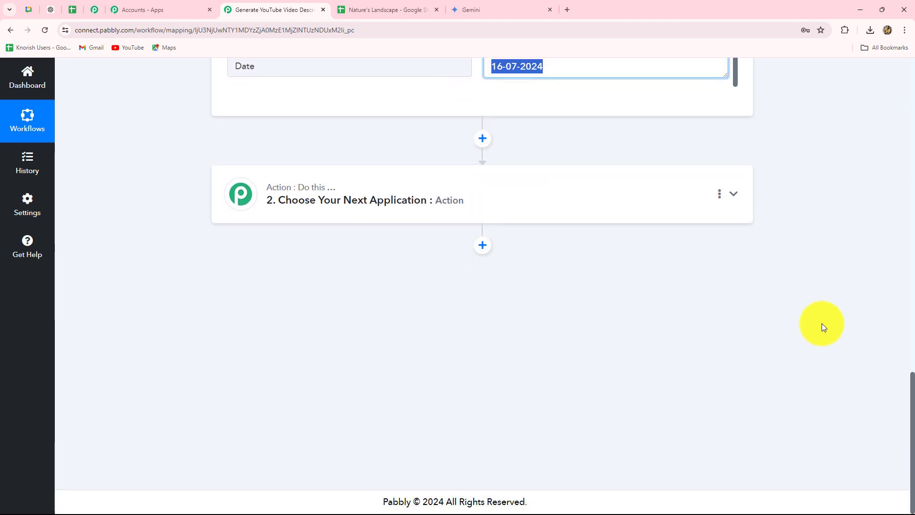
scroll(821, 321, "up", 8)
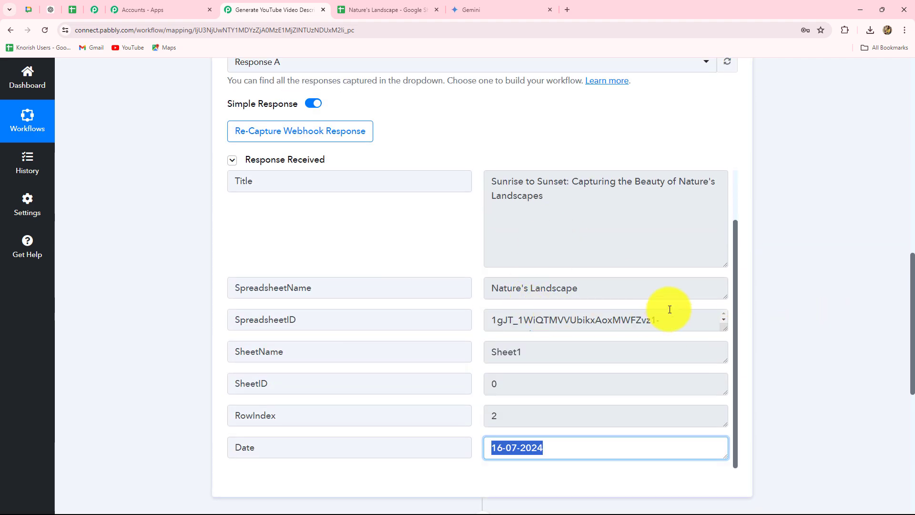
scroll(664, 315, "down", 1)
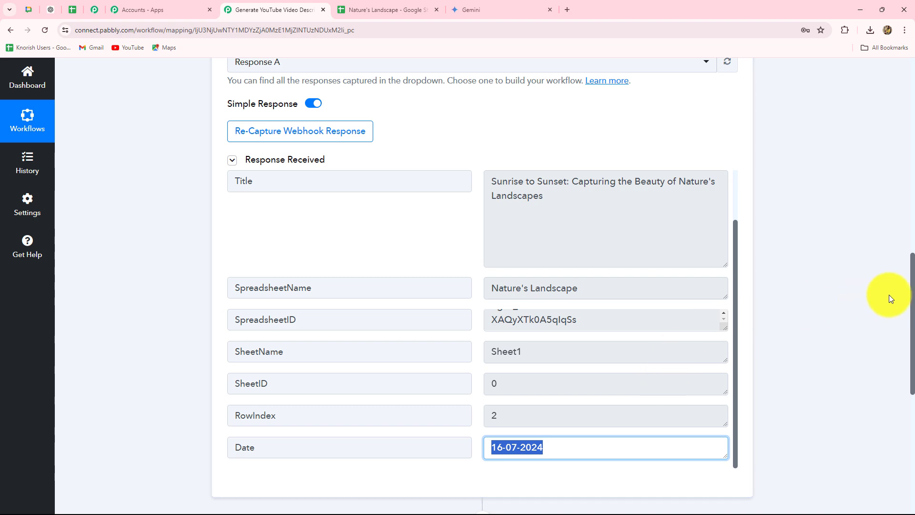
Step: Set the workflow's second step to Google Generative AI with the Generate Content action event
scroll(889, 293, "down", 8)
left_click(498, 8)
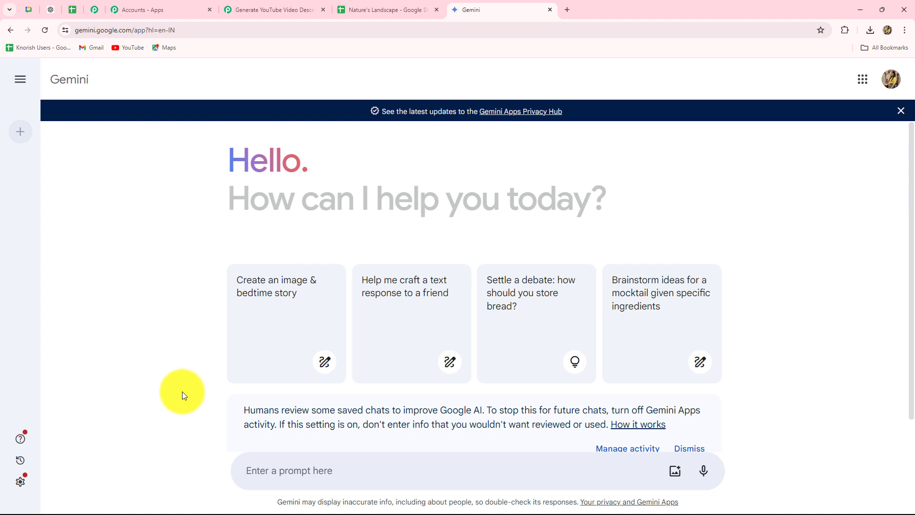
left_click(223, 18)
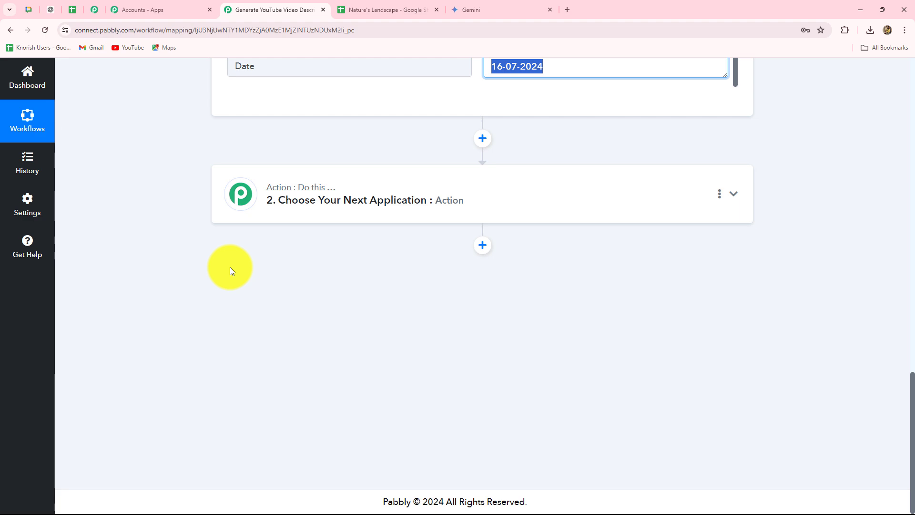
left_click(322, 205)
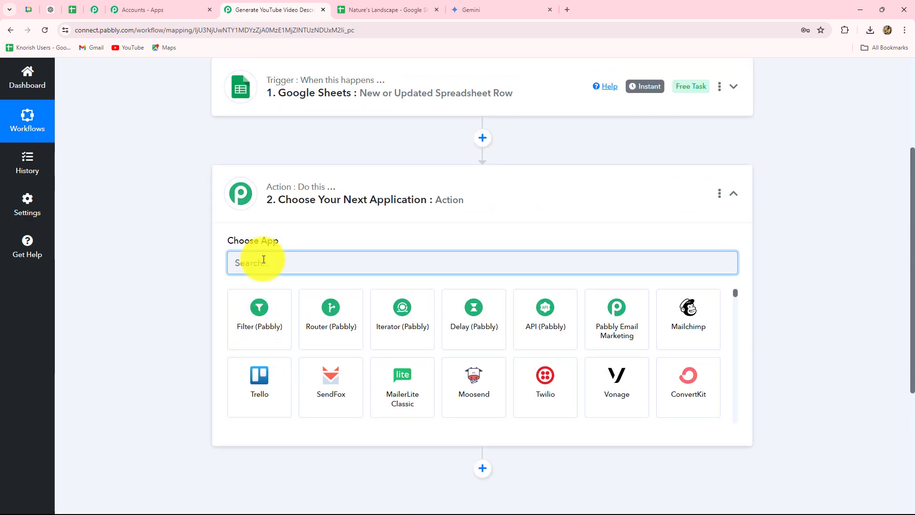
key("Caps_Lock")
type("Google")
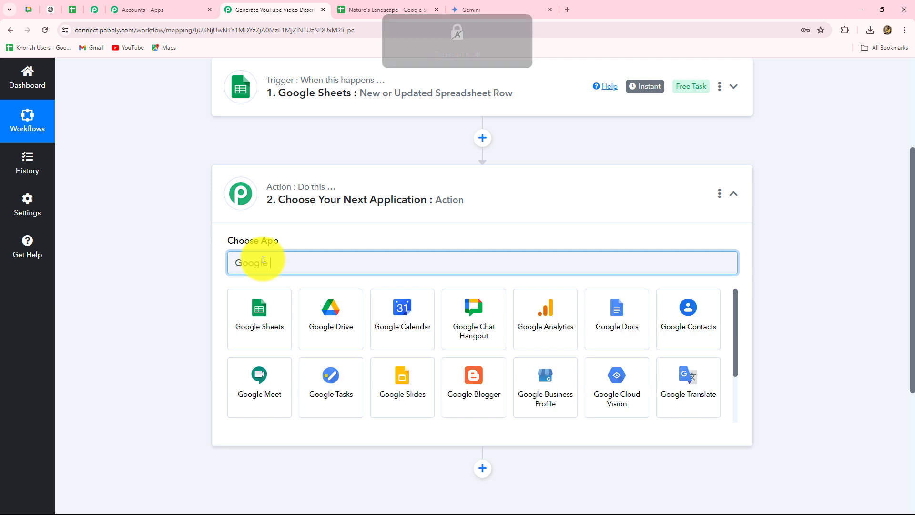
type(" G")
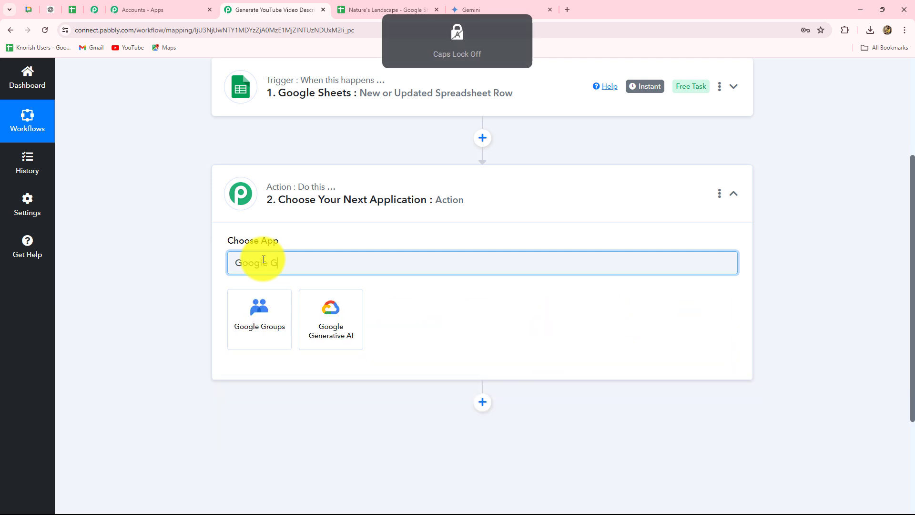
left_click(322, 329)
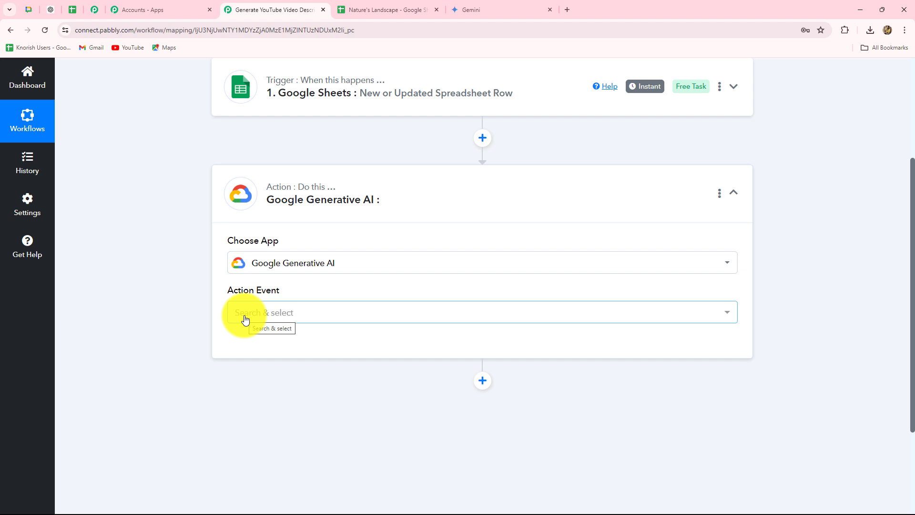
left_click(245, 319)
left_click(245, 371)
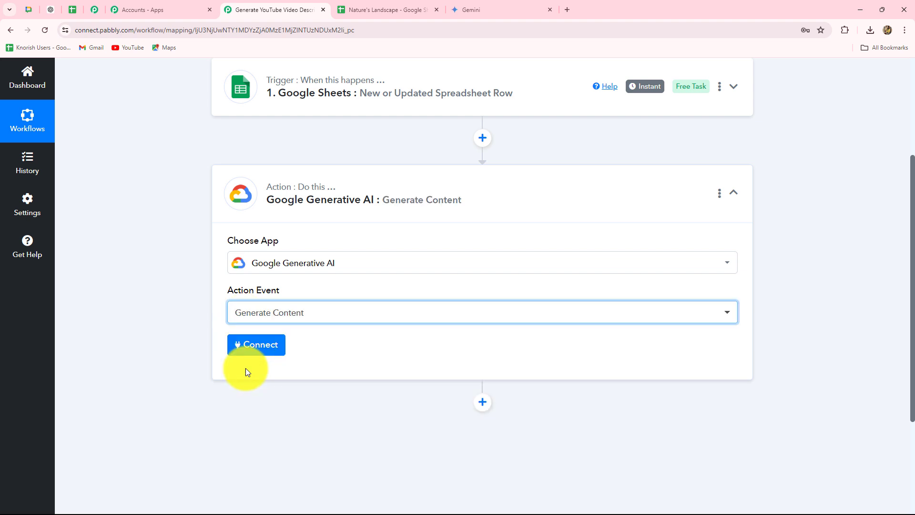
Step: Start adding a new Google Generative AI connection and open Google AI Studio to obtain its API key
left_click(259, 344)
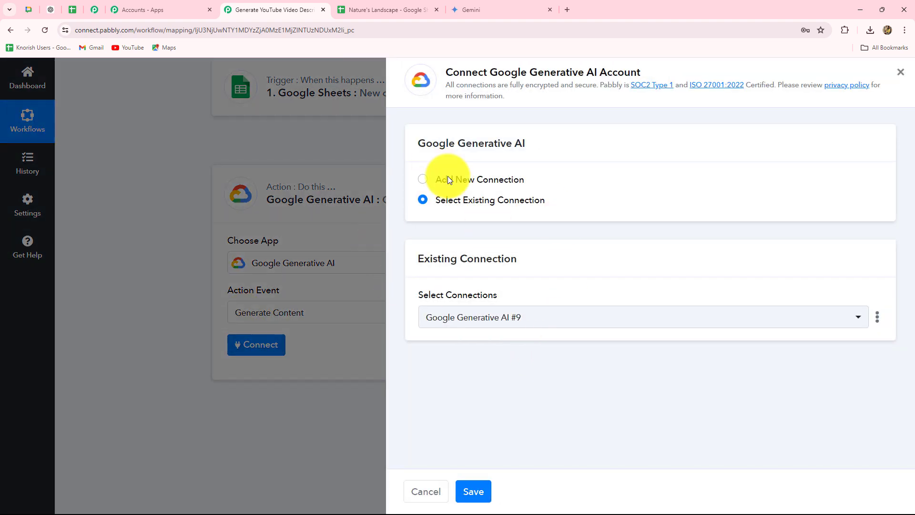
left_click(422, 179)
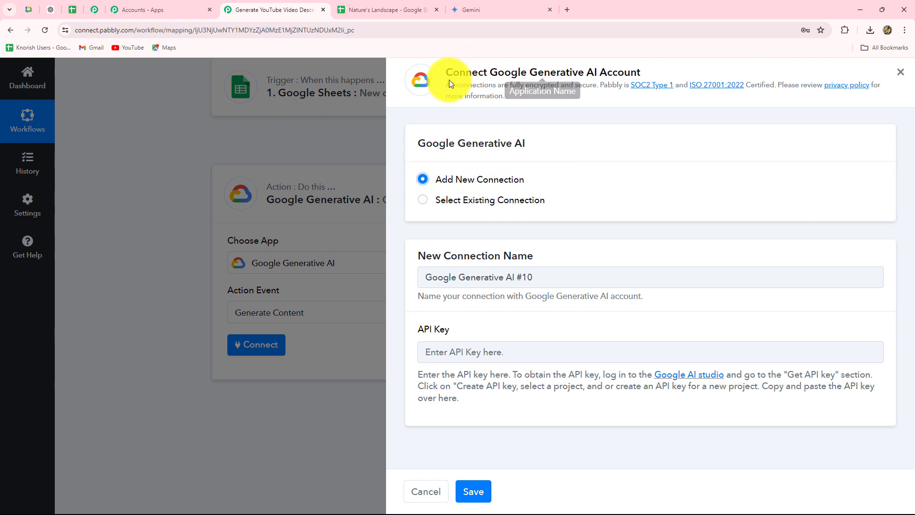
left_click_drag(453, 72, 705, 72)
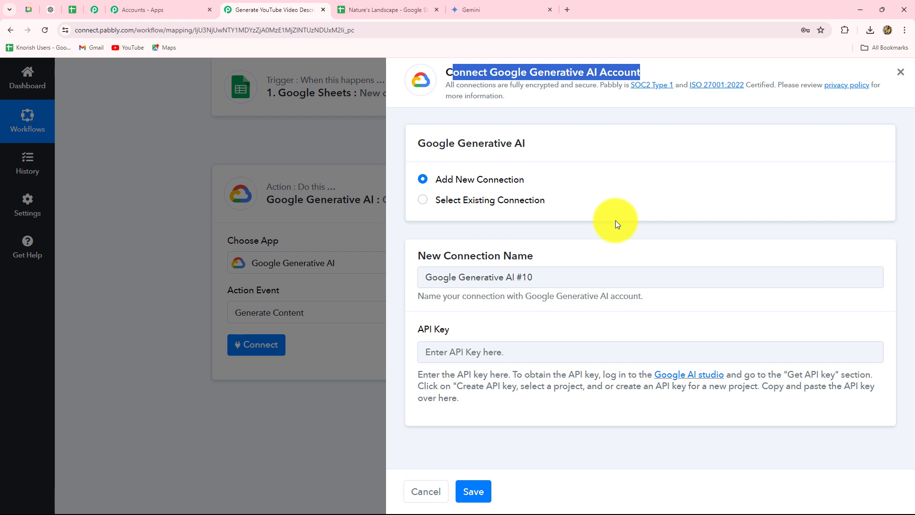
left_click(462, 11)
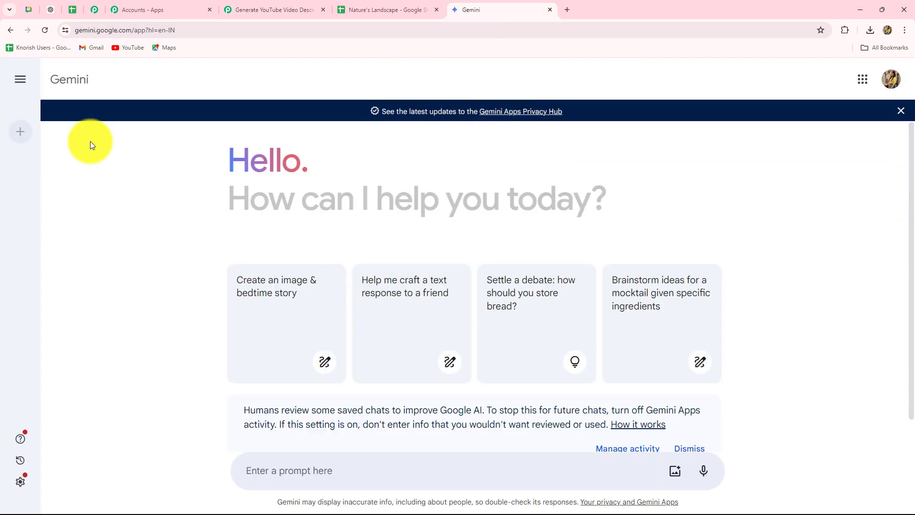
left_click(283, 10)
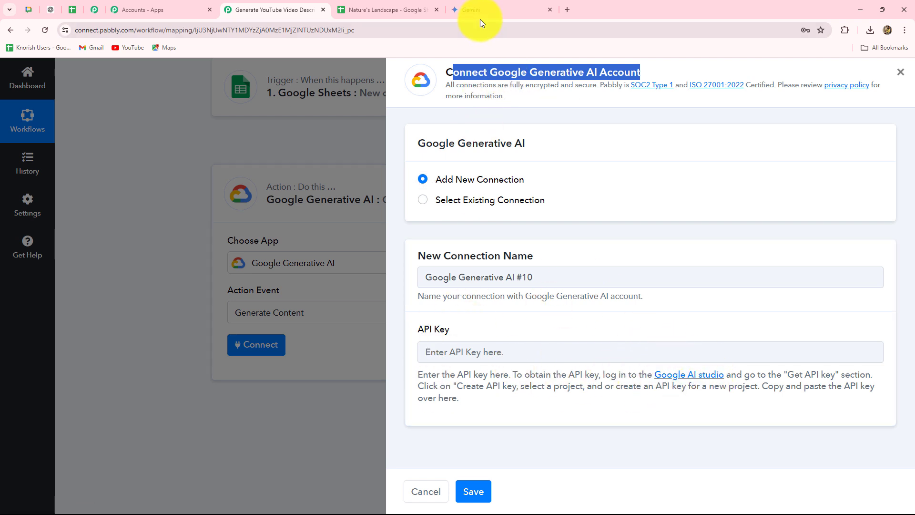
left_click(689, 374)
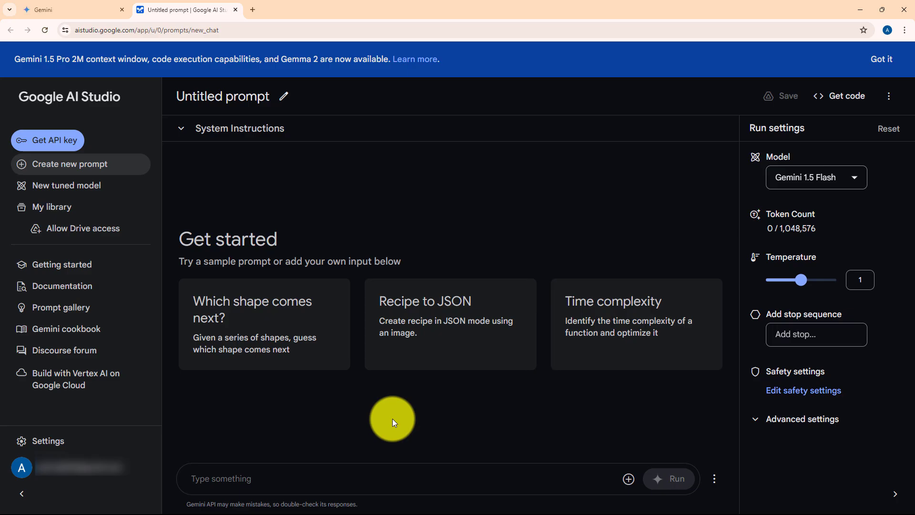
Step: Create an API key in the first-listed existing project, My First Project, and copy the key
left_click(54, 146)
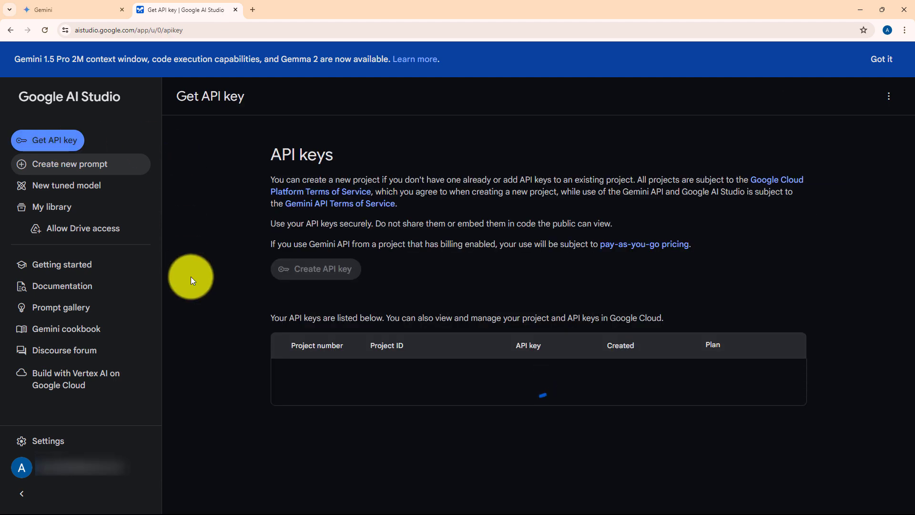
left_click(328, 268)
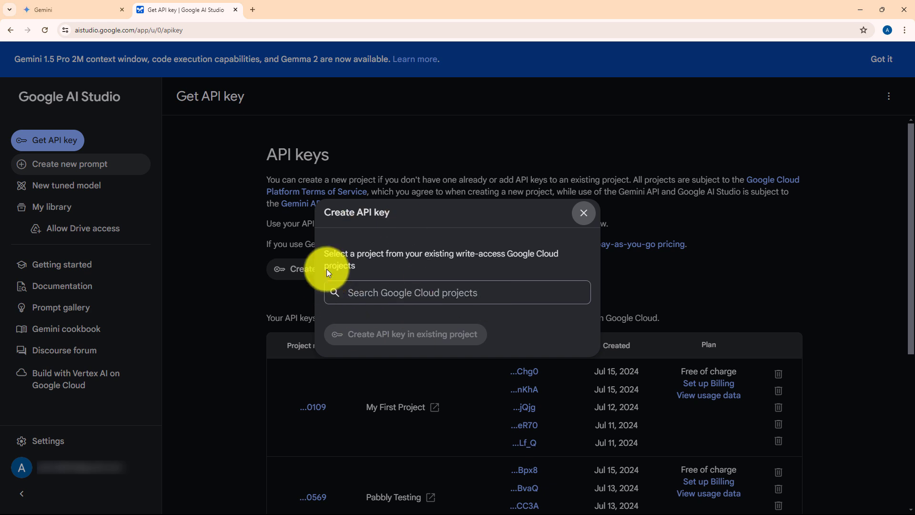
left_click(368, 292)
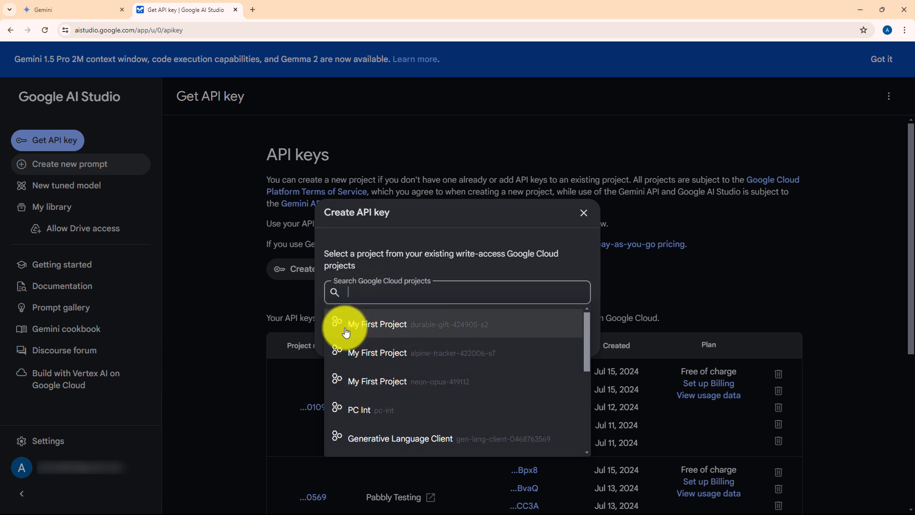
left_click(367, 329)
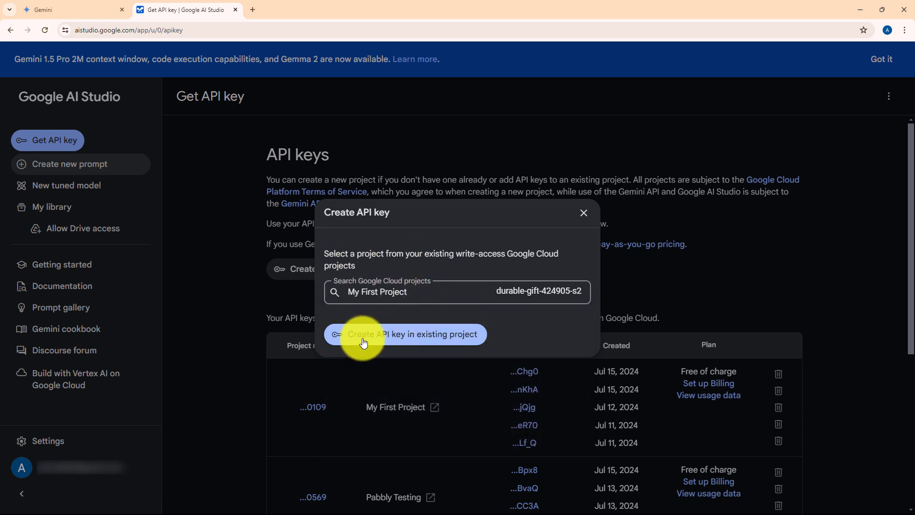
left_click(450, 336)
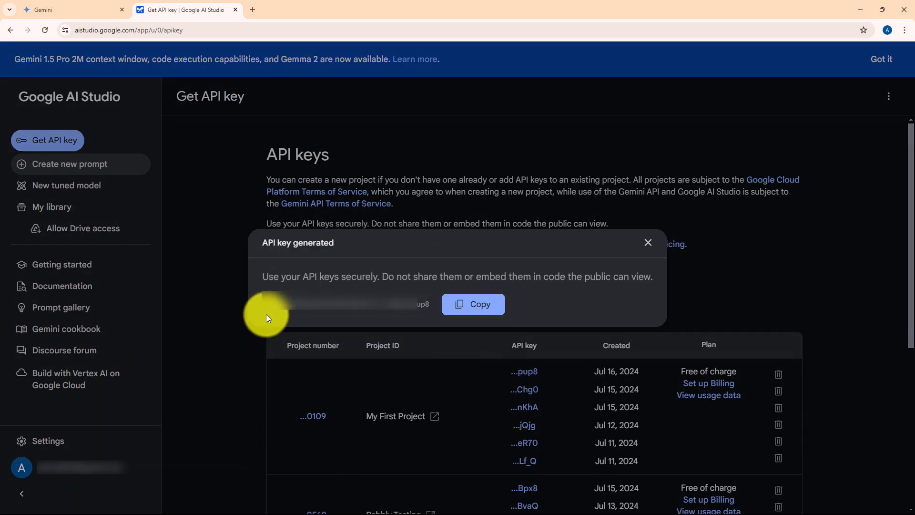
left_click(458, 307)
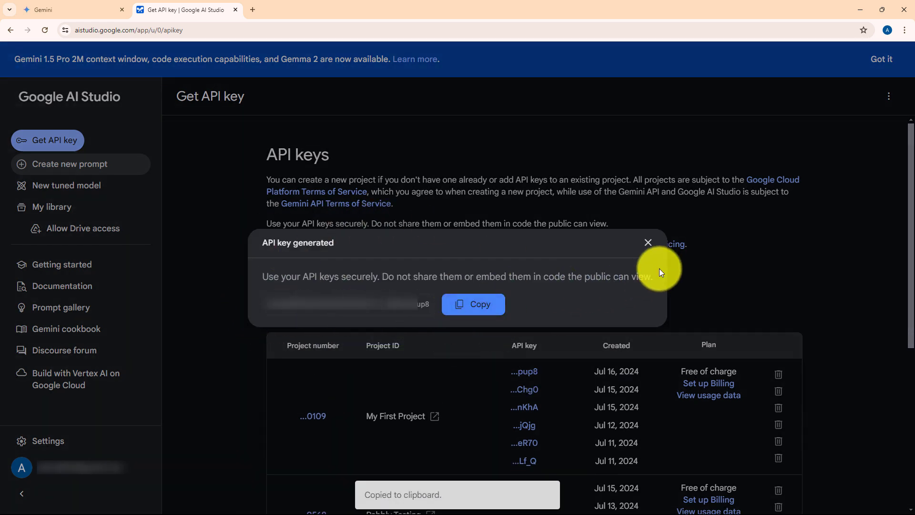
left_click(647, 243)
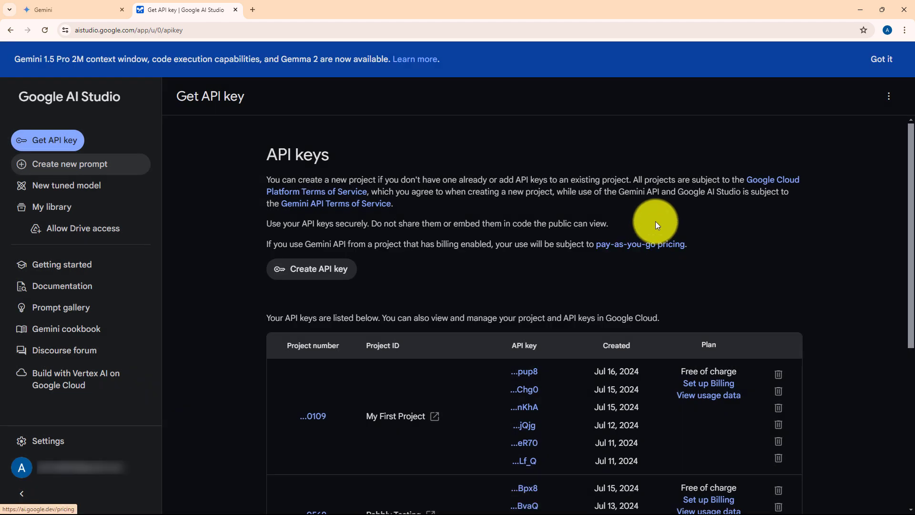
Step: Return to the Pabbly Connect workflow, paste the API key into the new connection's API Key field and save the connection
left_click(862, 6)
left_click(450, 353)
key("ctrl+v")
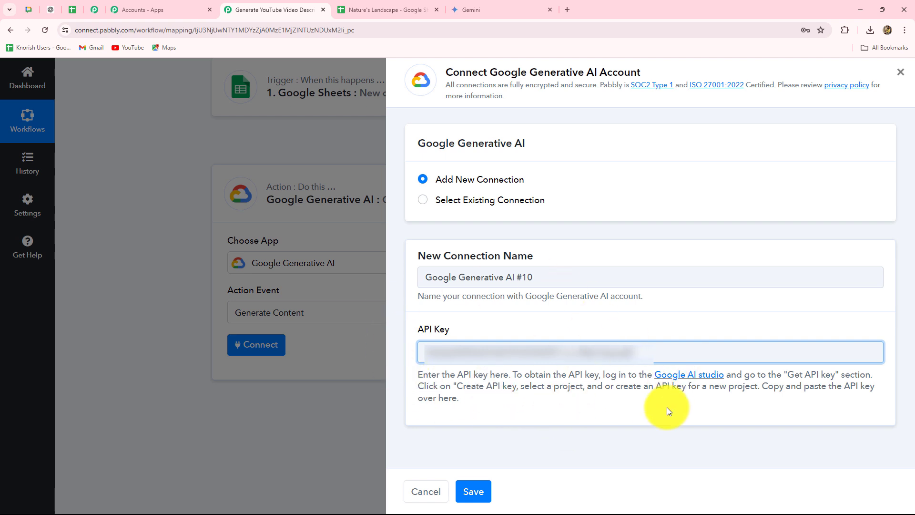
left_click(472, 491)
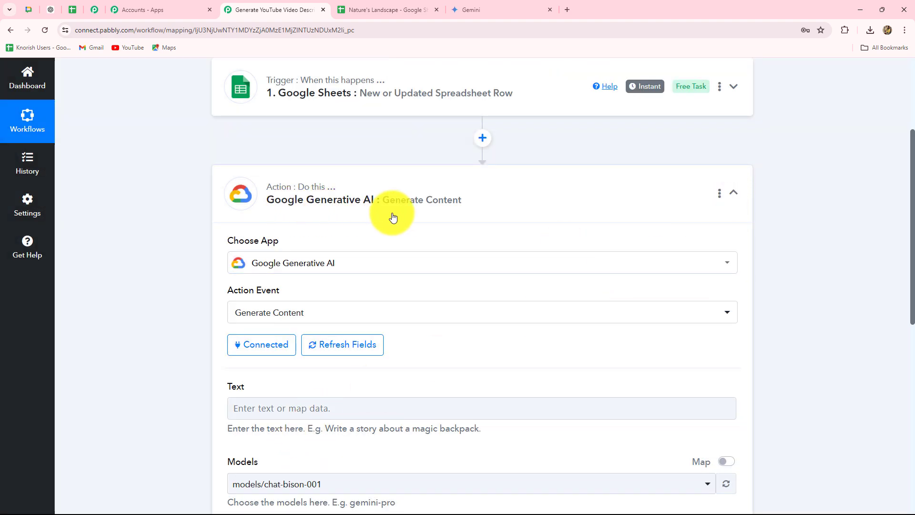
Step: Enter the prompt "Generate creative YouTube video description for the title:" followed by the mapped Google Sheets Title, and check it against the sheet
scroll(442, 289, "down", 4)
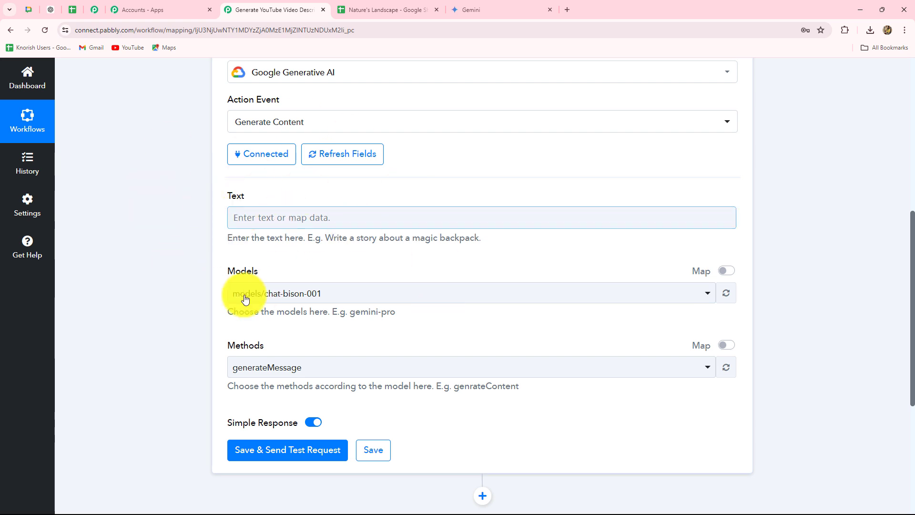
left_click(241, 218)
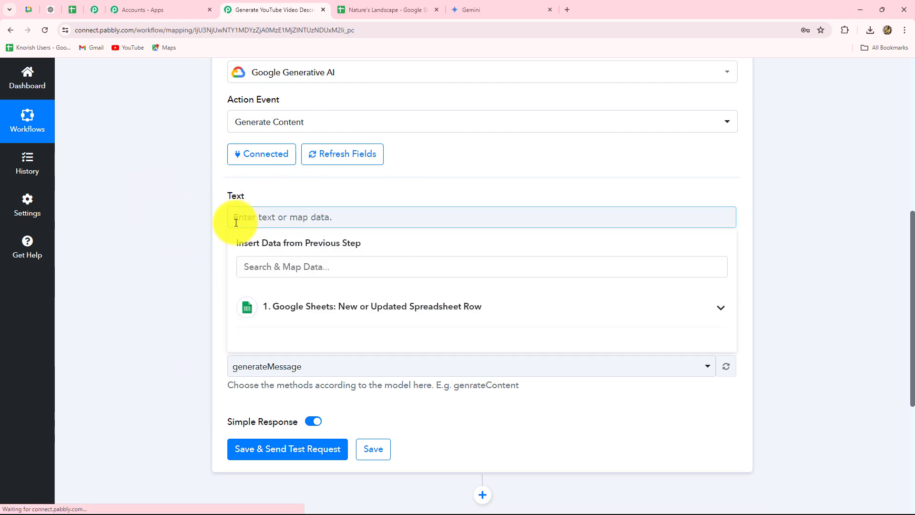
left_click(164, 232)
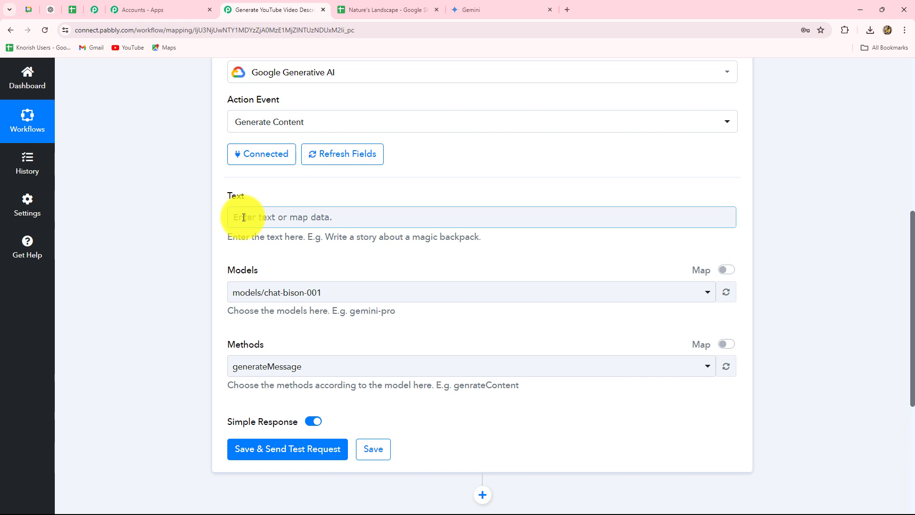
left_click(244, 217)
key("ctrl+v")
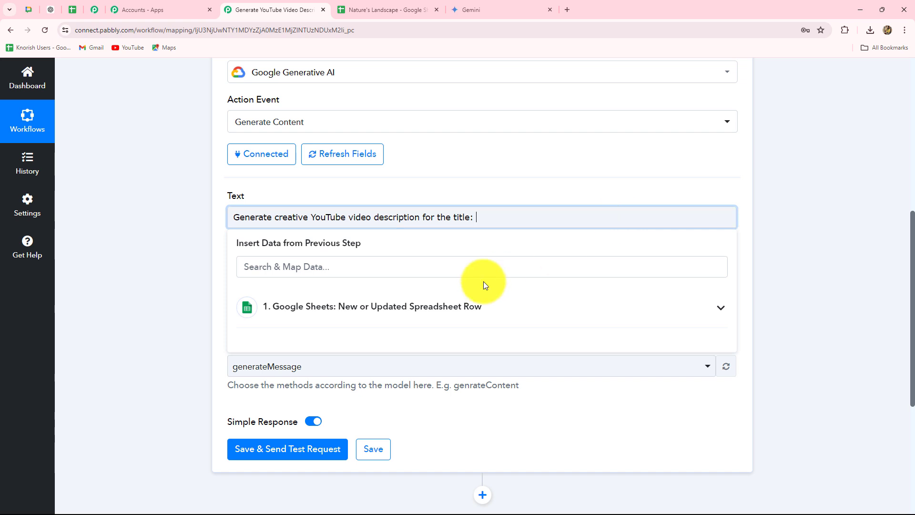
left_click(329, 308)
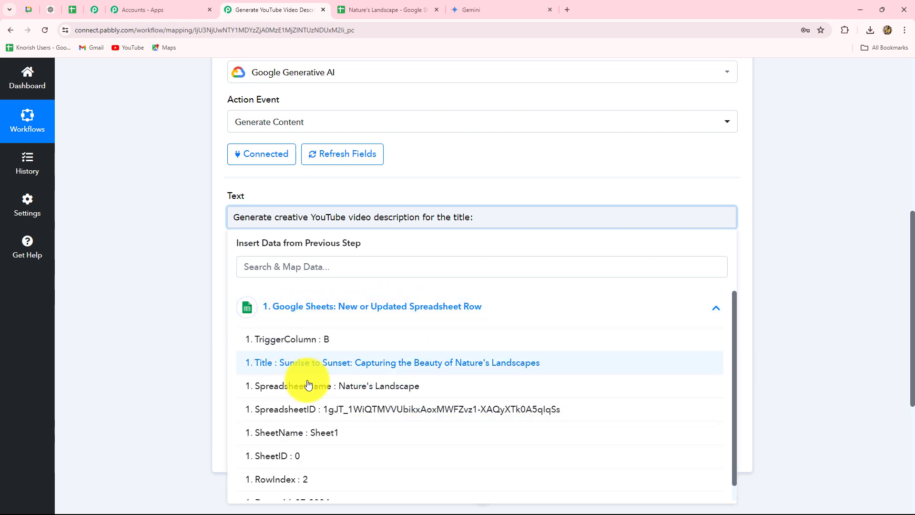
left_click(473, 366)
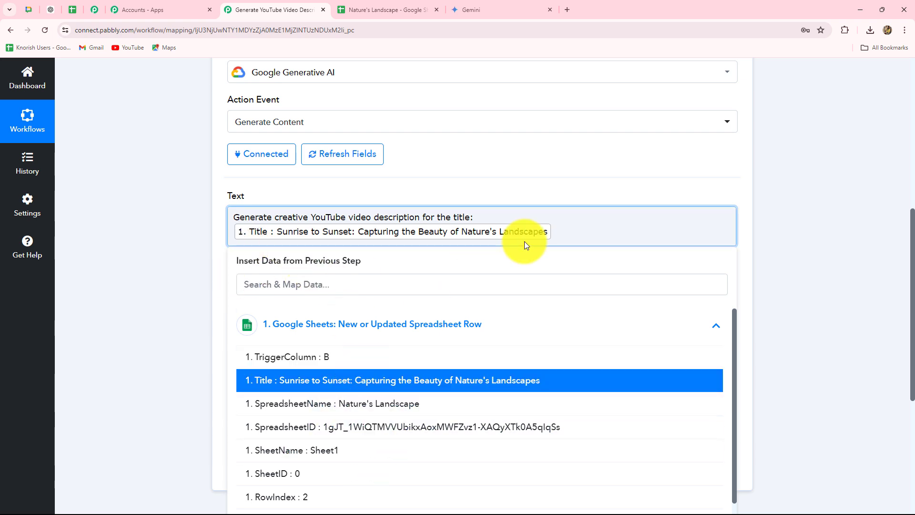
left_click(778, 253)
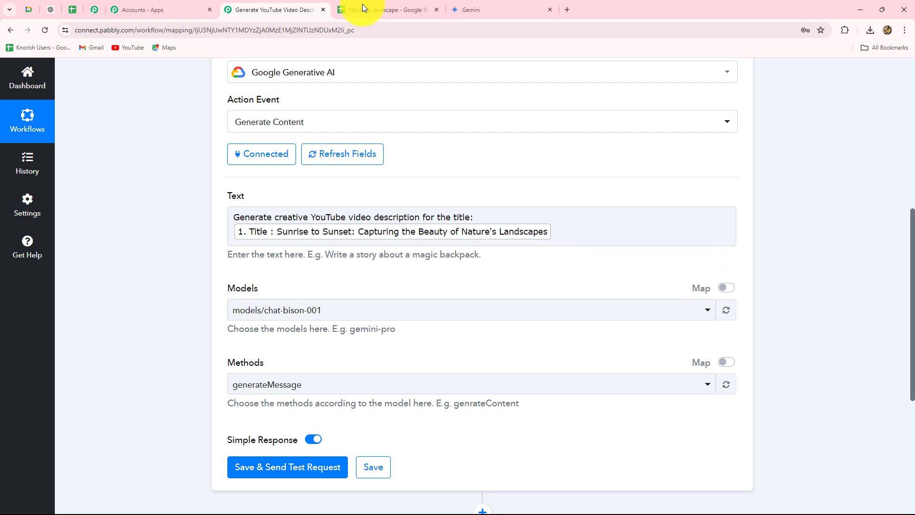
left_click(378, 11)
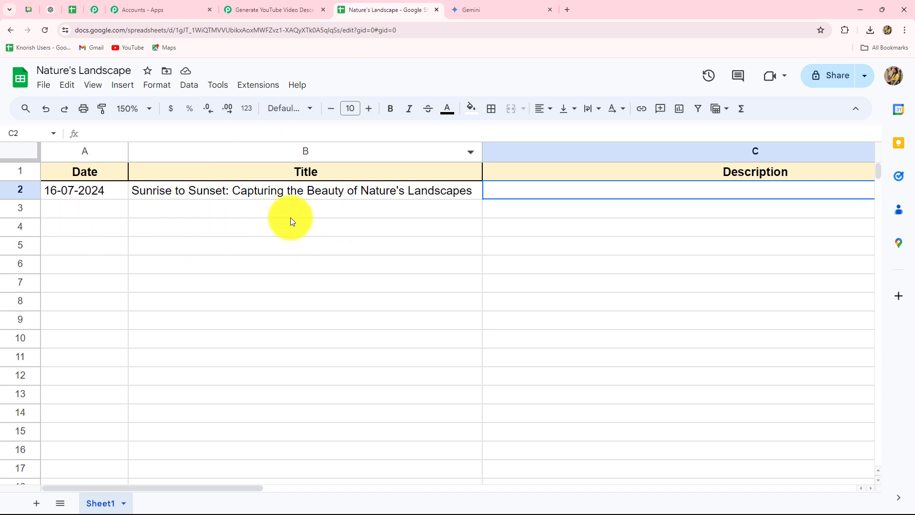
left_click(262, 10)
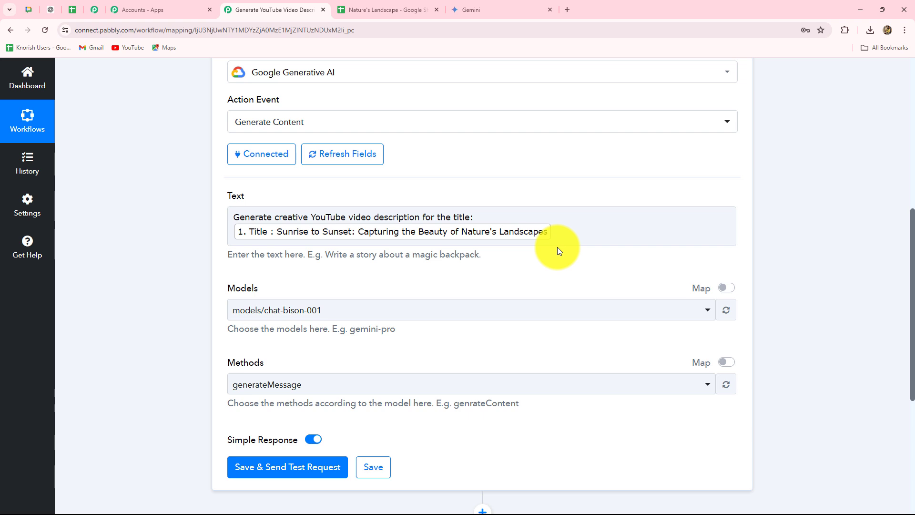
Step: Set the Generate Content action's model to models/gemini-pro and its method to generateContent
scroll(381, 310, "down", 3)
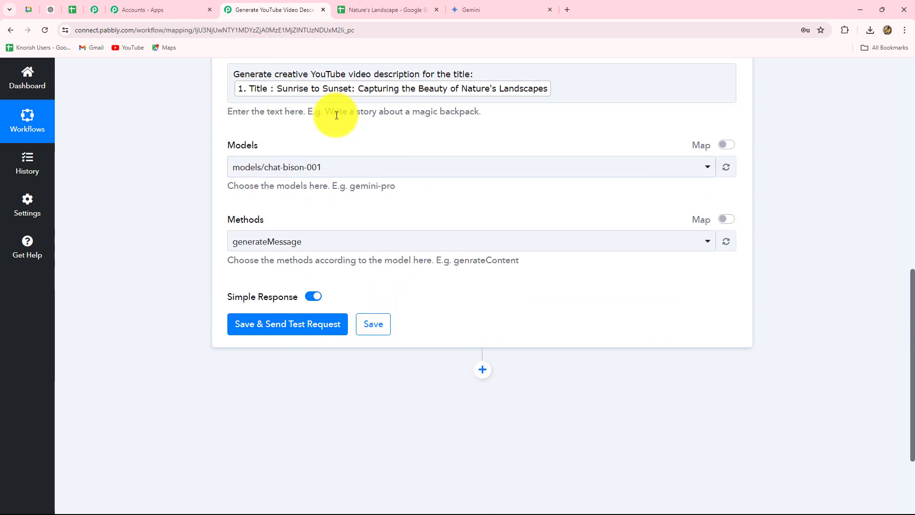
scroll(169, 205, "up", 2)
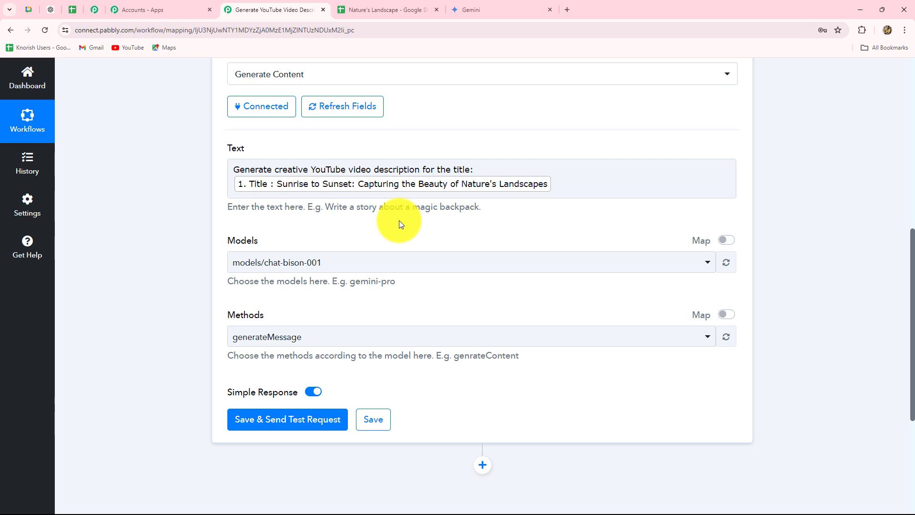
scroll(260, 286, "down", 2)
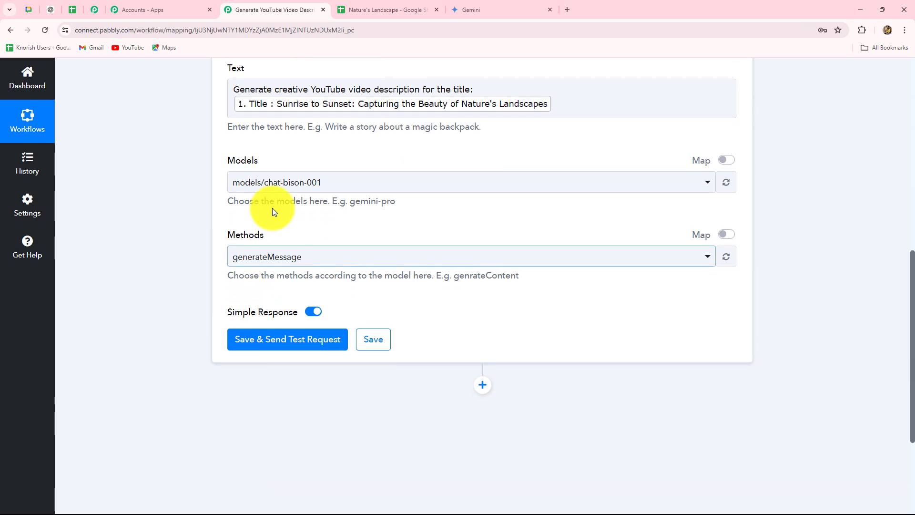
left_click(292, 167)
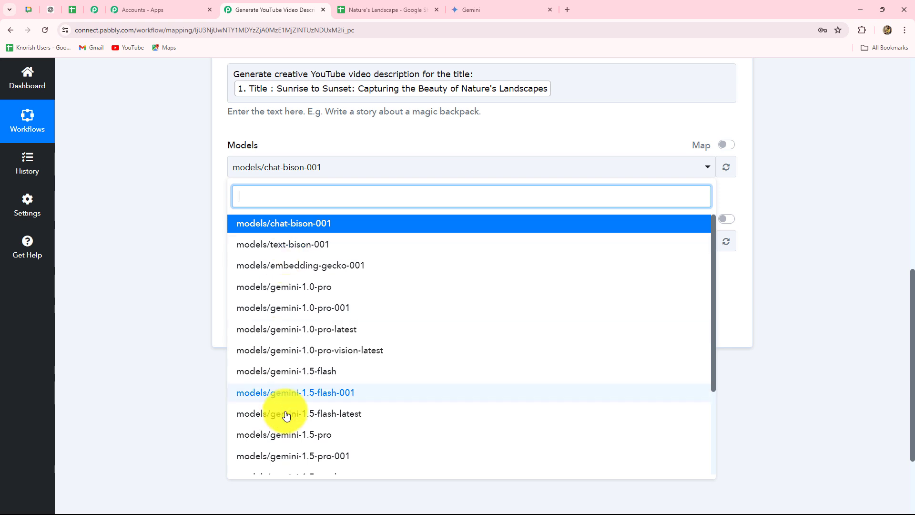
scroll(283, 427, "down", 3)
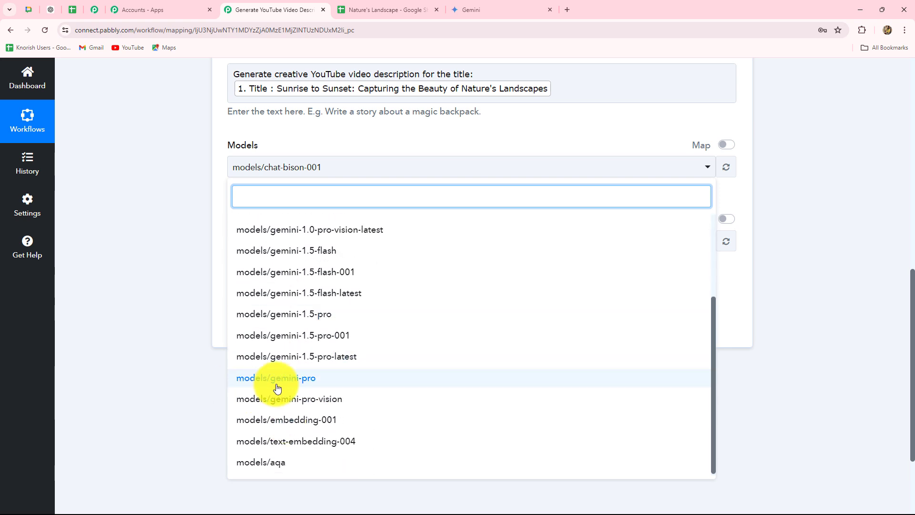
left_click(302, 379)
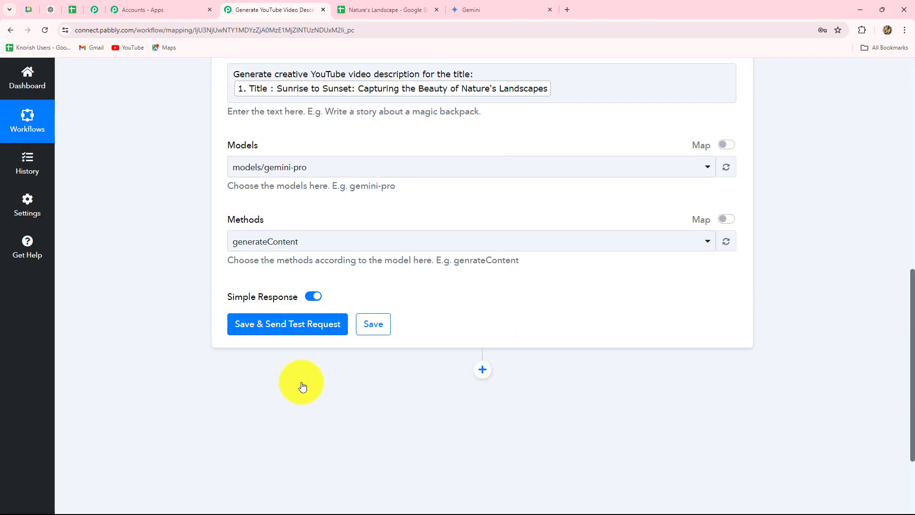
left_click(276, 241)
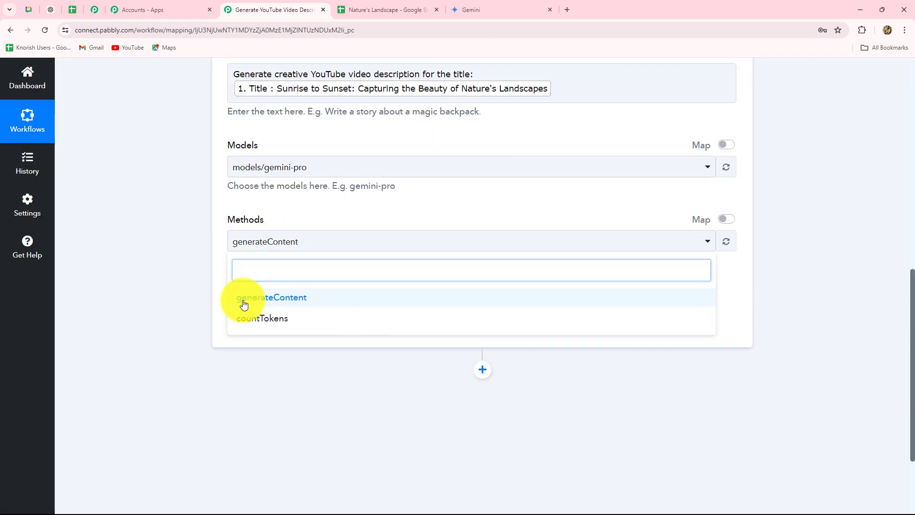
left_click(246, 299)
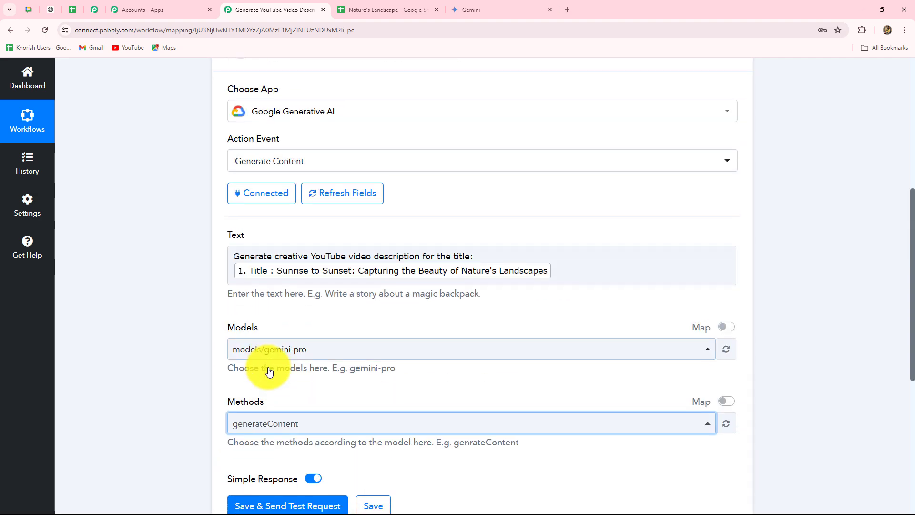
Step: Save the Generate Content action with a test request and enlarge the generated text value in the response
scroll(265, 334, "down", 5)
left_click(262, 282)
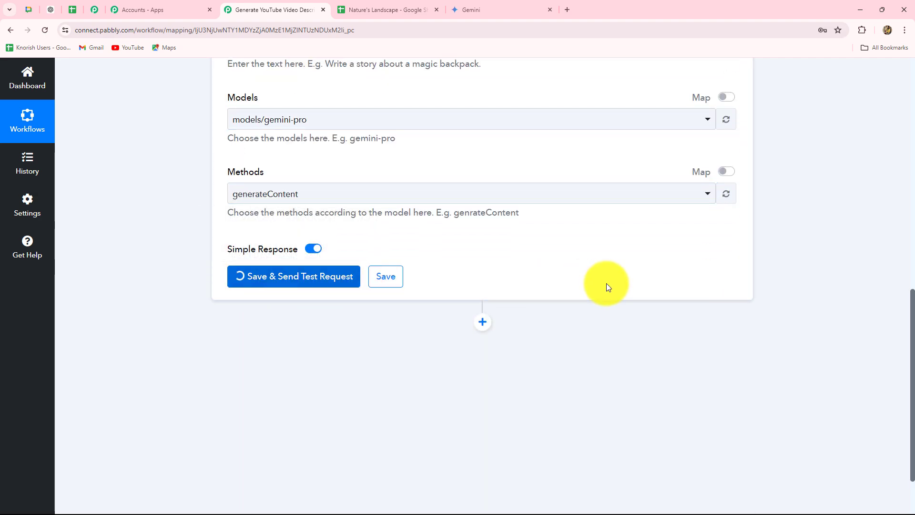
scroll(852, 313, "down", 3)
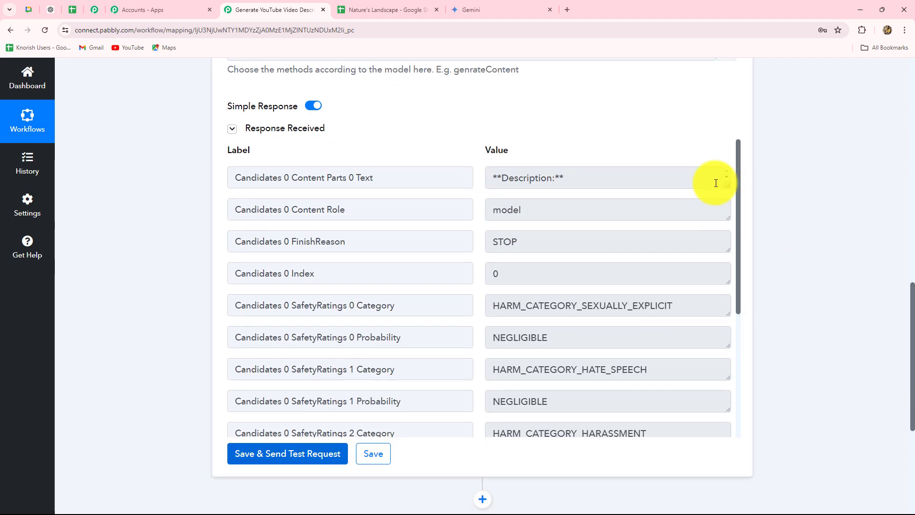
left_click_drag(727, 186, 725, 351)
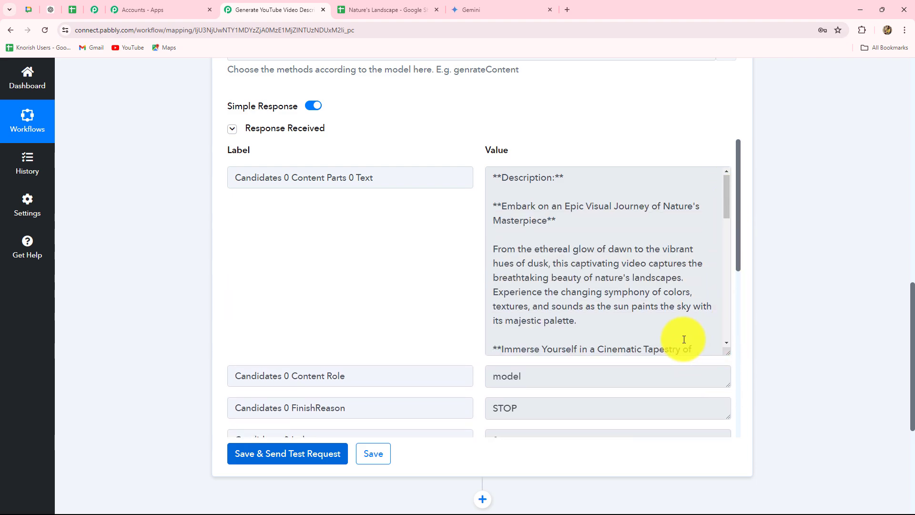
Step: Read through the generated video description in the response and examine how its headings are formatted
scroll(682, 337, "down", 5)
scroll(682, 337, "down", 5)
scroll(682, 337, "up", 10)
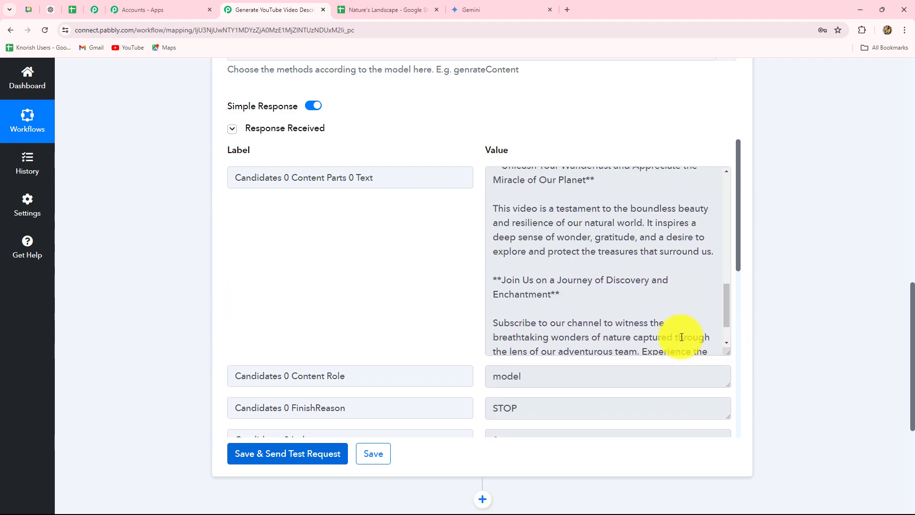
scroll(681, 337, "up", 2)
scroll(682, 337, "down", 6)
left_click_drag(501, 260, 628, 278)
scroll(629, 278, "up", 3)
left_click_drag(502, 271, 707, 352)
left_click(553, 252)
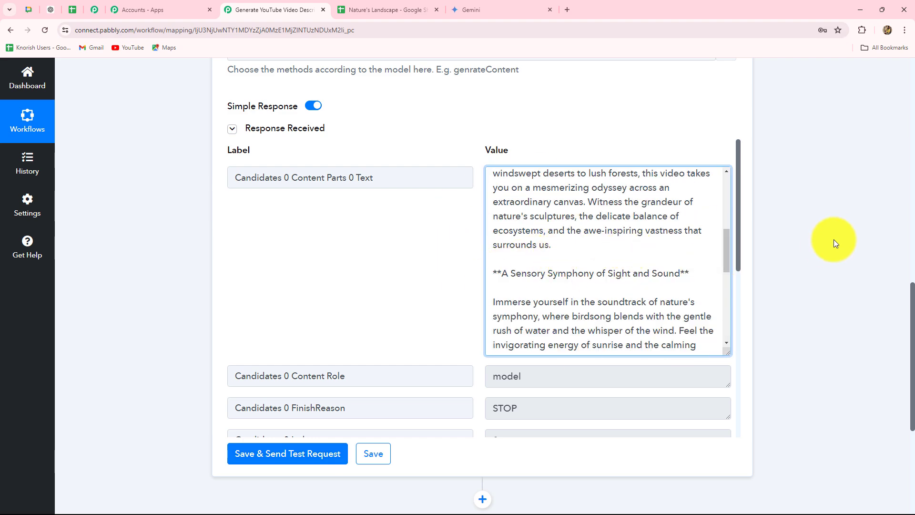
scroll(496, 197, "up", 5)
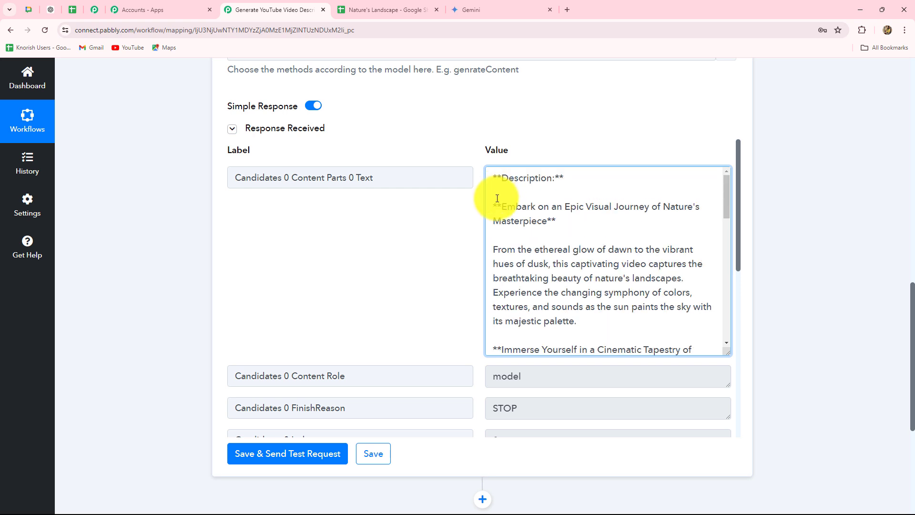
double_click(556, 180)
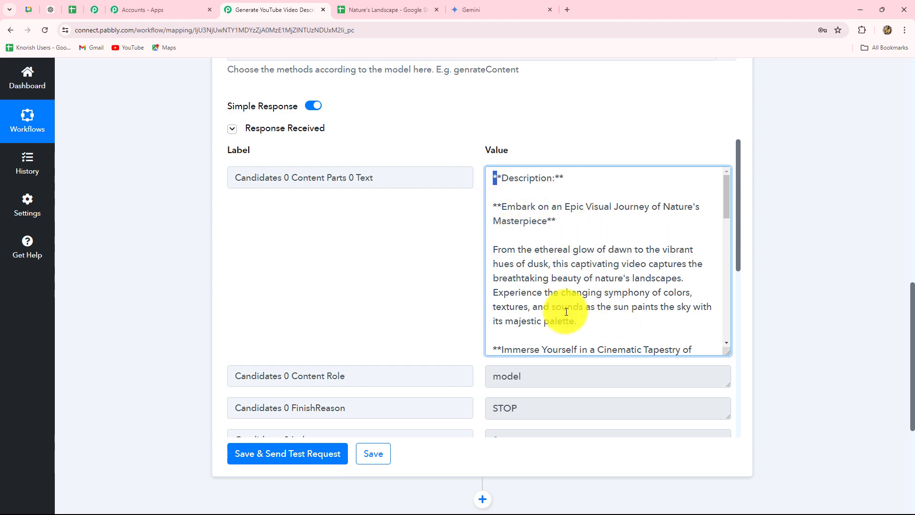
Step: Add a Text Formatter (Pabbly) action after Google Generative AI with Replace Text as its action event
scroll(565, 308, "down", 5)
scroll(563, 314, "down", 5)
scroll(837, 284, "down", 5)
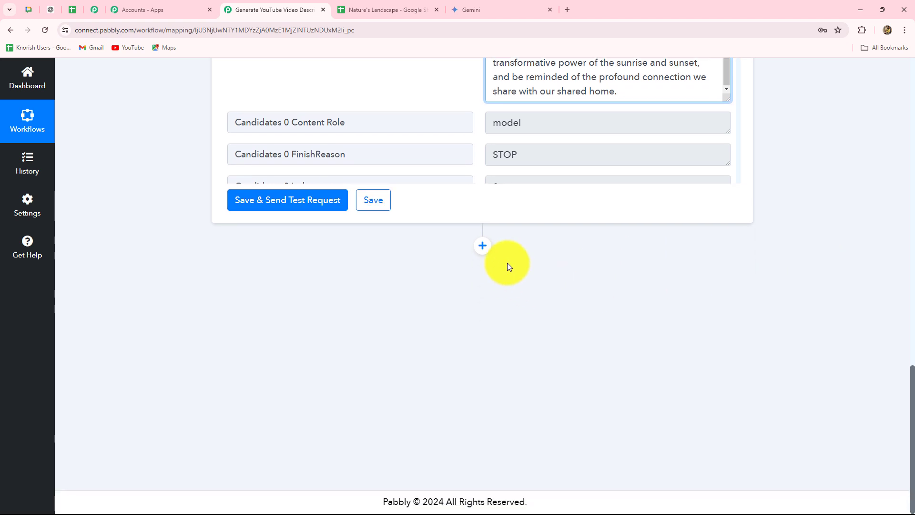
left_click(484, 244)
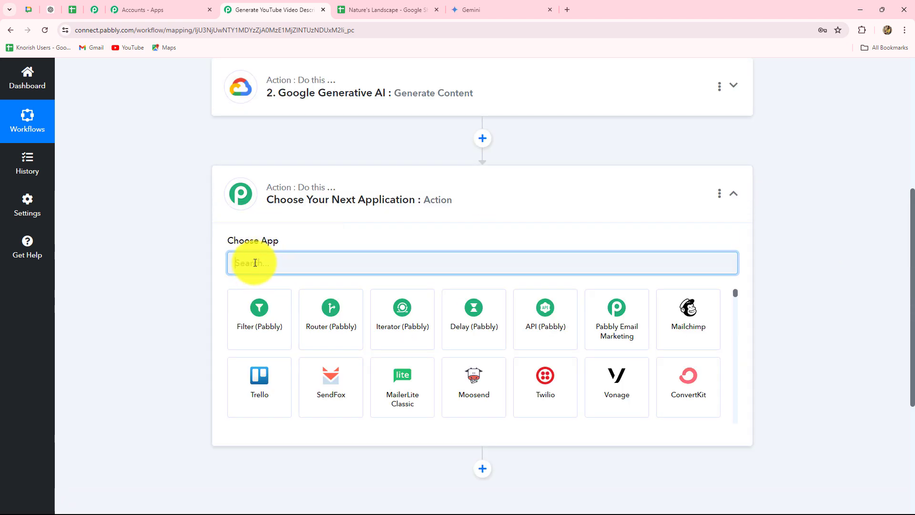
type("text")
left_click(251, 316)
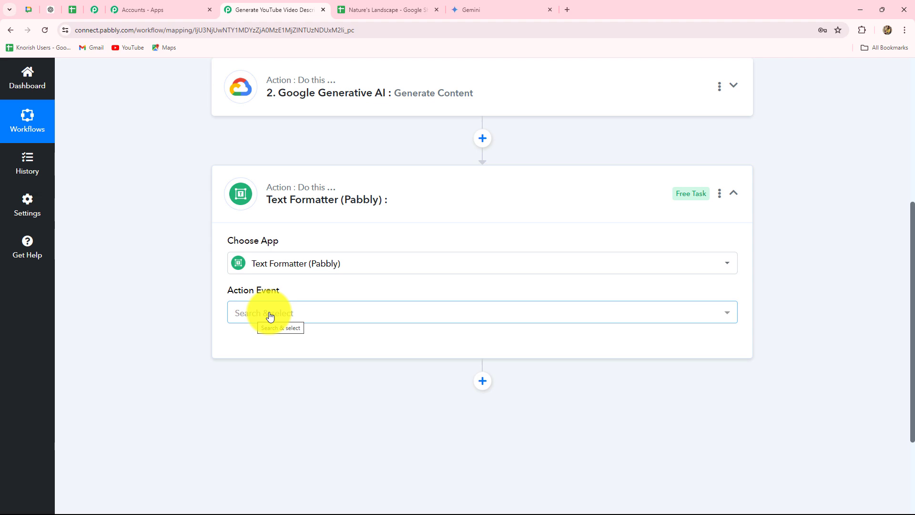
left_click(269, 316)
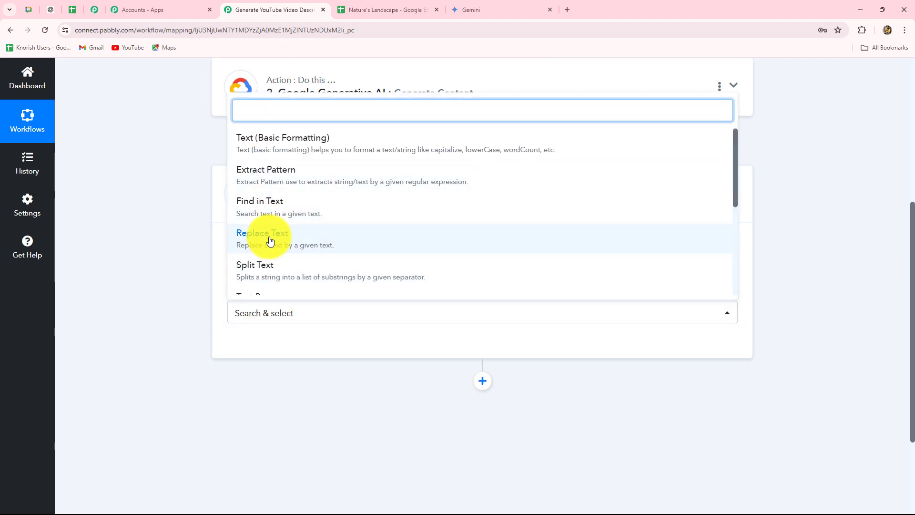
left_click(267, 236)
Step: Connect the Text Formatter action to load its Replace Text fields
scroll(386, 248, "up", 3)
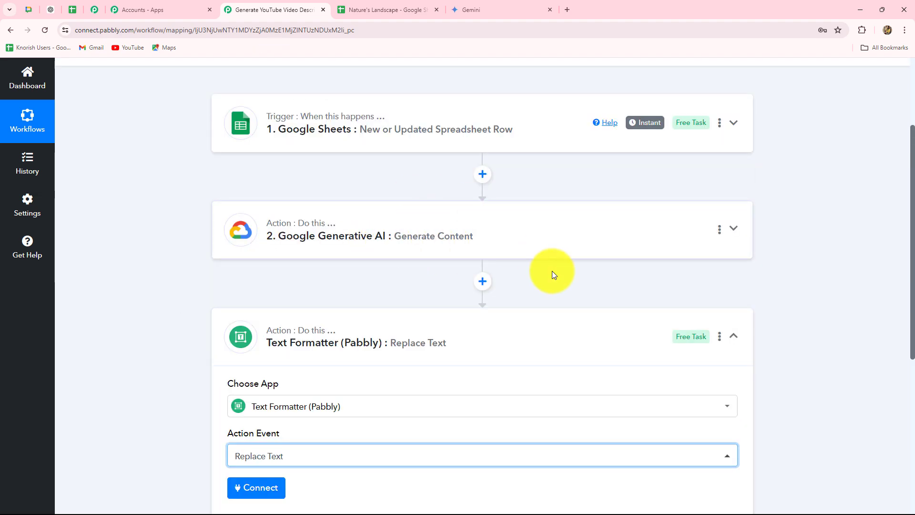
scroll(556, 270, "down", 4)
scroll(557, 270, "down", 2)
left_click(253, 191)
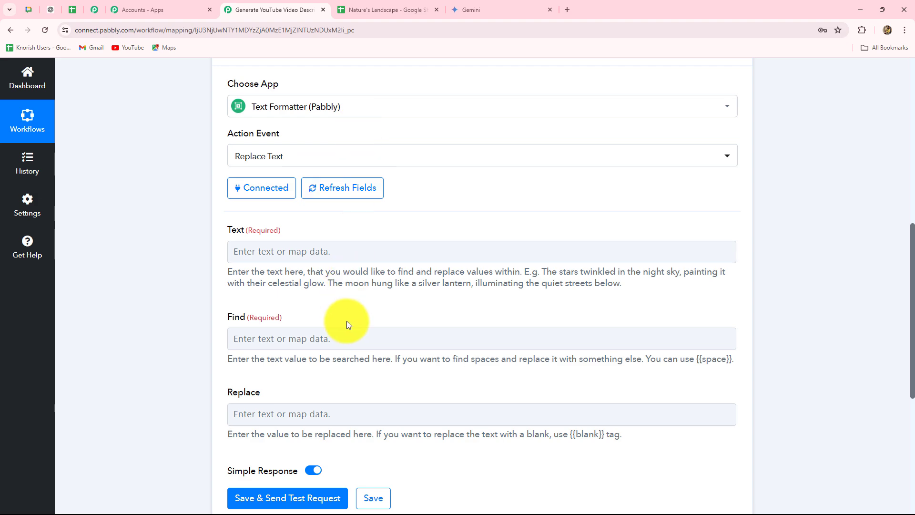
Step: Map Candidates 0 Content Parts 0 Text from the Google Generative AI response into the Text field
scroll(346, 322, "down", 2)
scroll(329, 205, "up", 1)
left_click(326, 199)
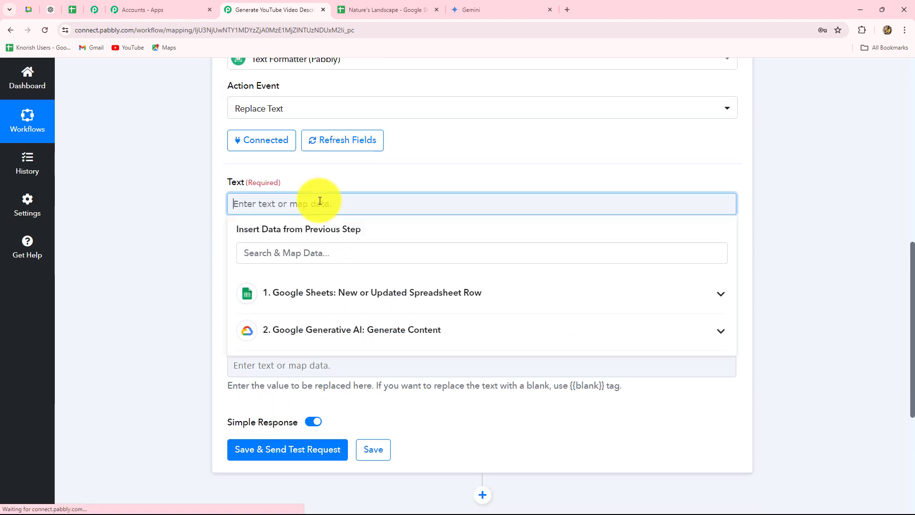
scroll(346, 252, "down", 2)
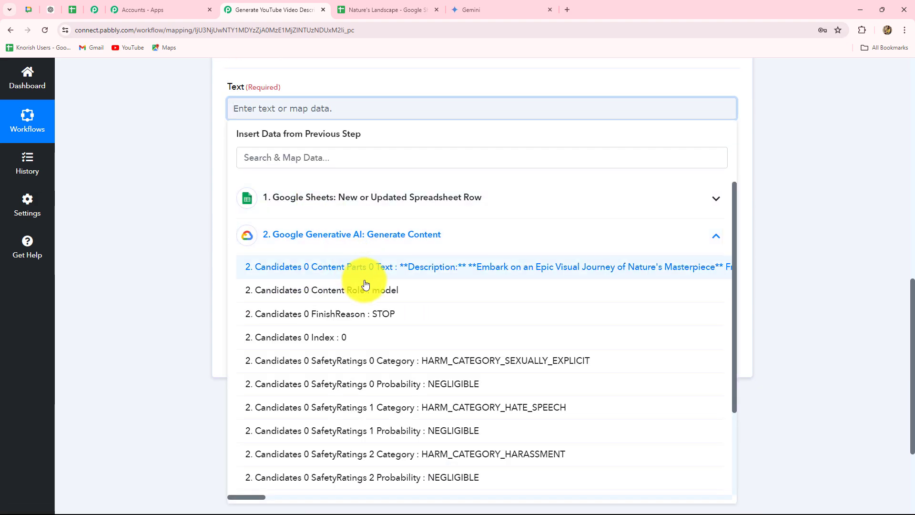
left_click(346, 252)
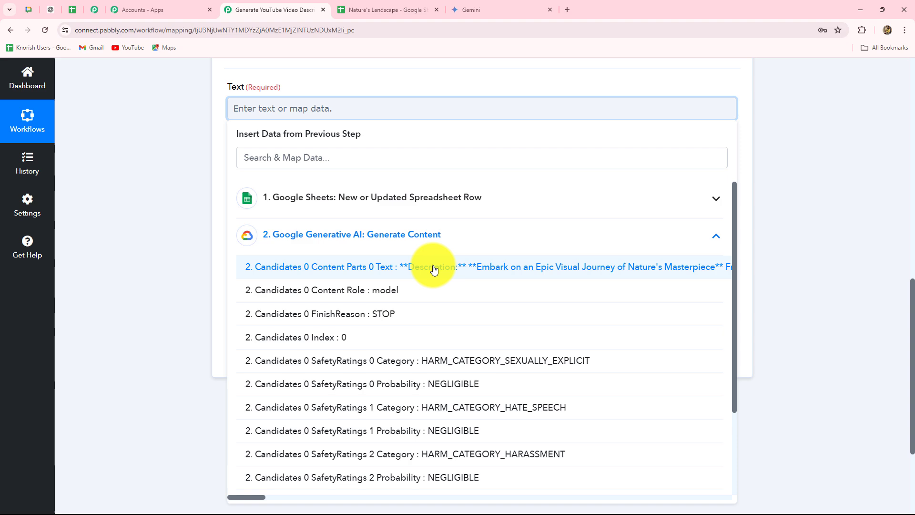
left_click(548, 266)
left_click(801, 260)
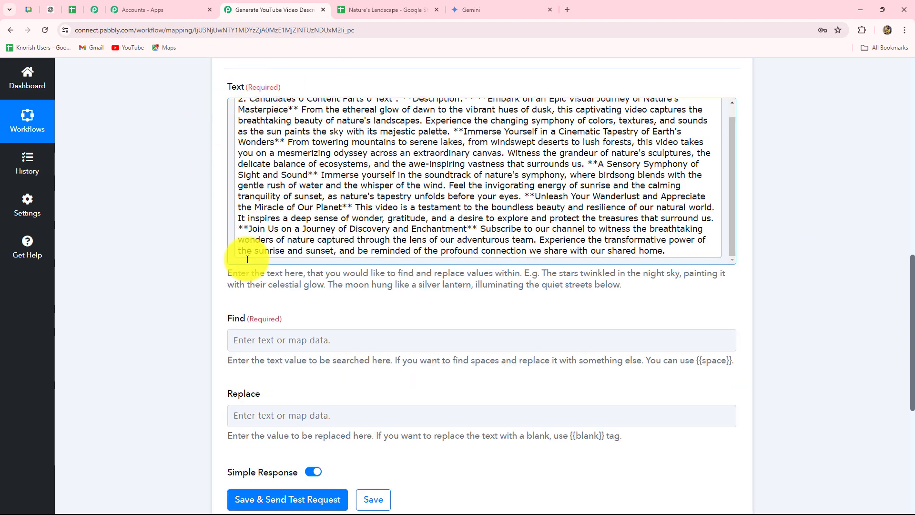
Step: Review the mapped description and set the Find value to ** for the text replacement
scroll(245, 238, "down", 3)
scroll(362, 210, "up", 3)
left_click(478, 186)
scroll(482, 265, "down", 3)
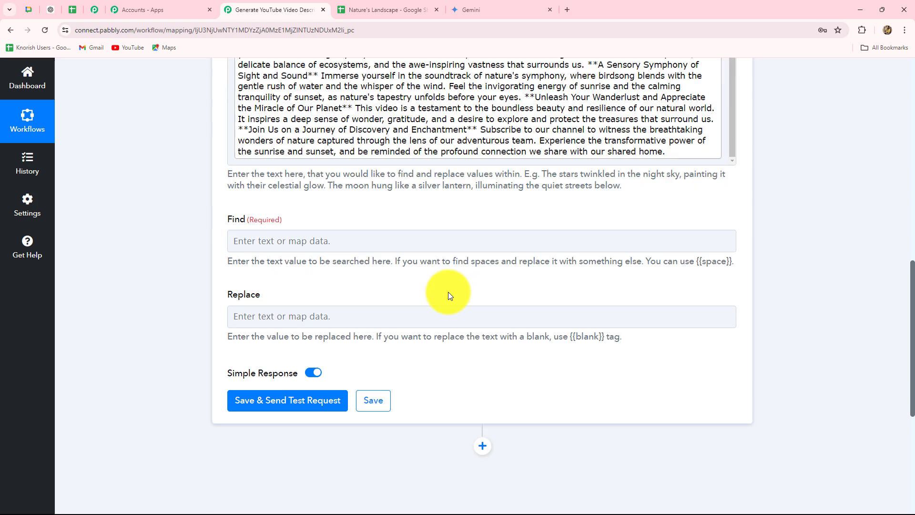
scroll(504, 252, "up", 3)
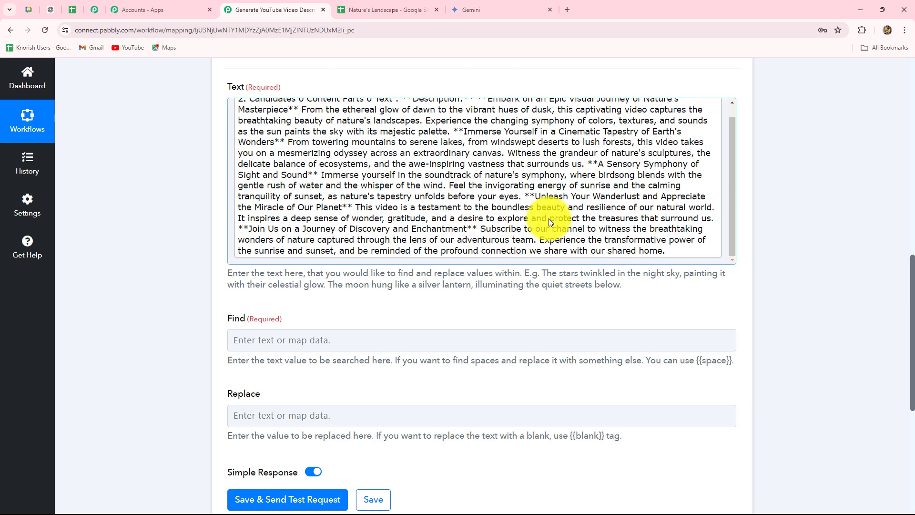
scroll(466, 384, "down", 4)
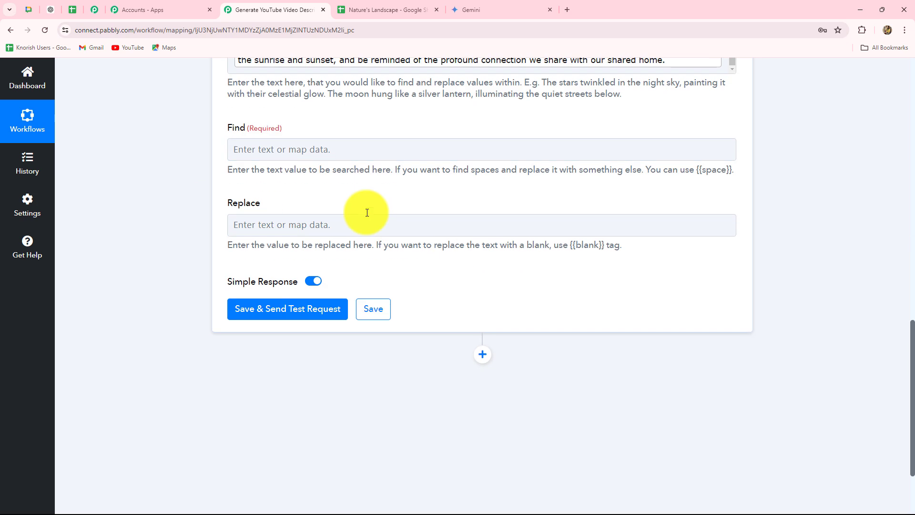
left_click(290, 150)
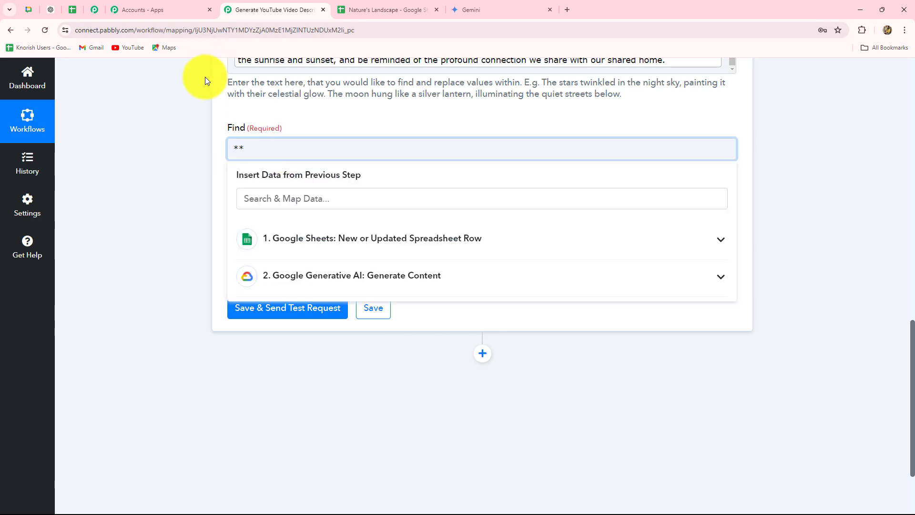
left_click(177, 121)
scroll(242, 148, "up", 4)
scroll(343, 200, "down", 2)
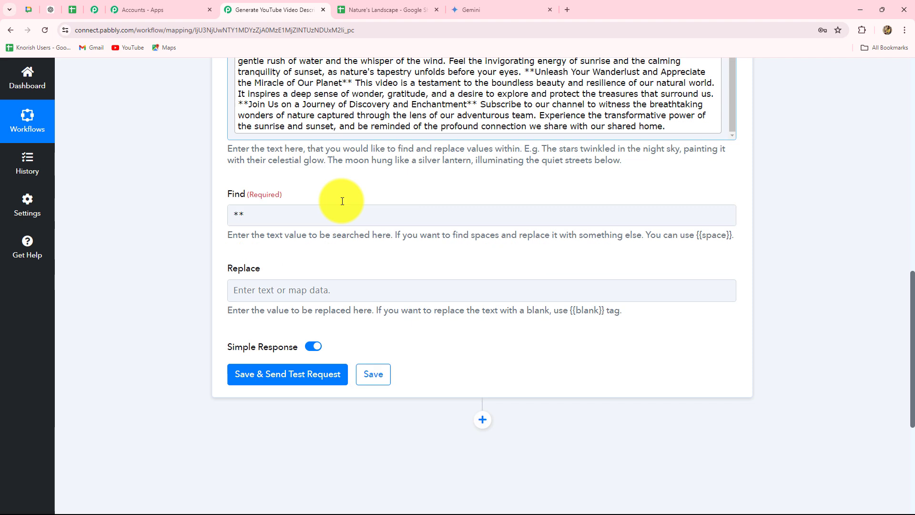
scroll(343, 201, "down", 2)
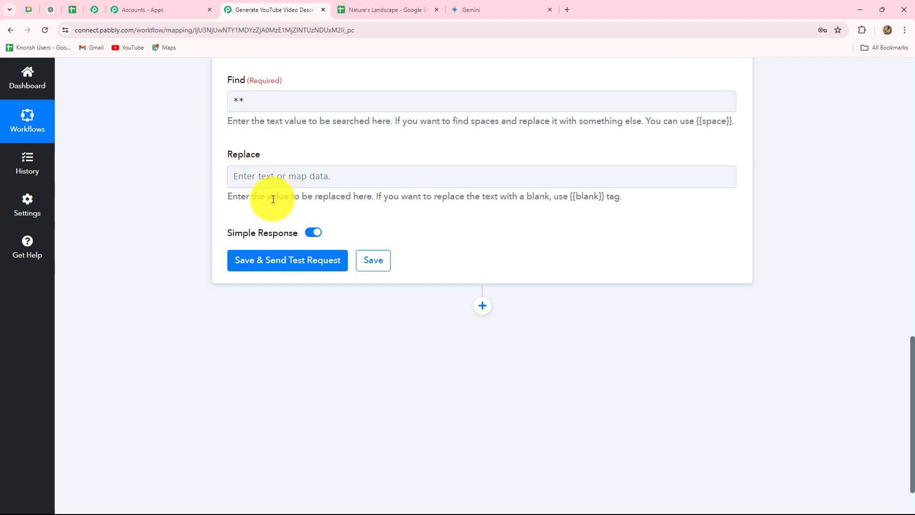
Step: Set the Replace value to {{blank}} and save the Text Formatter action with a test request
left_click(304, 178)
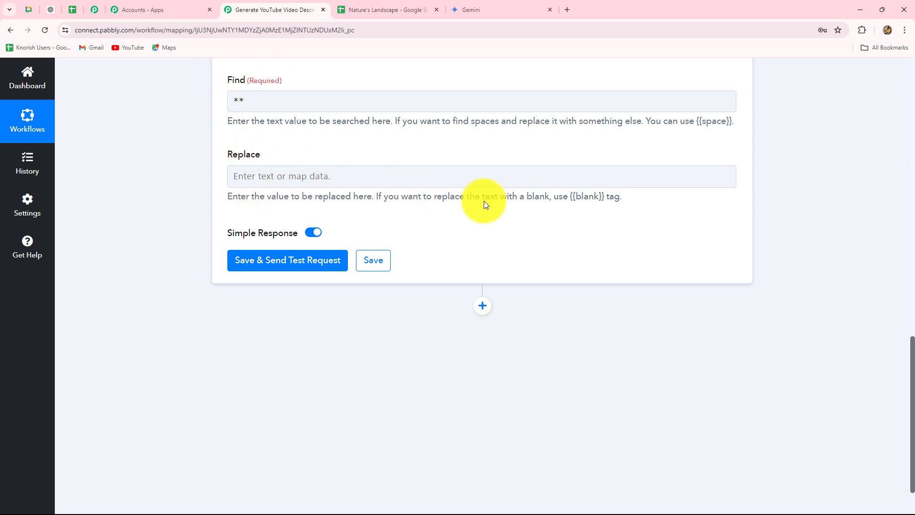
left_click_drag(570, 198, 597, 197)
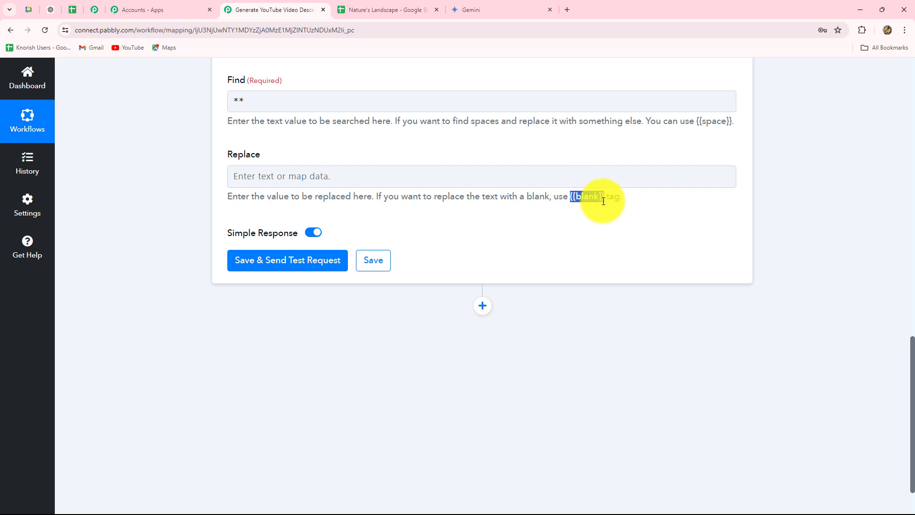
left_click(281, 185)
type("{{blank}}")
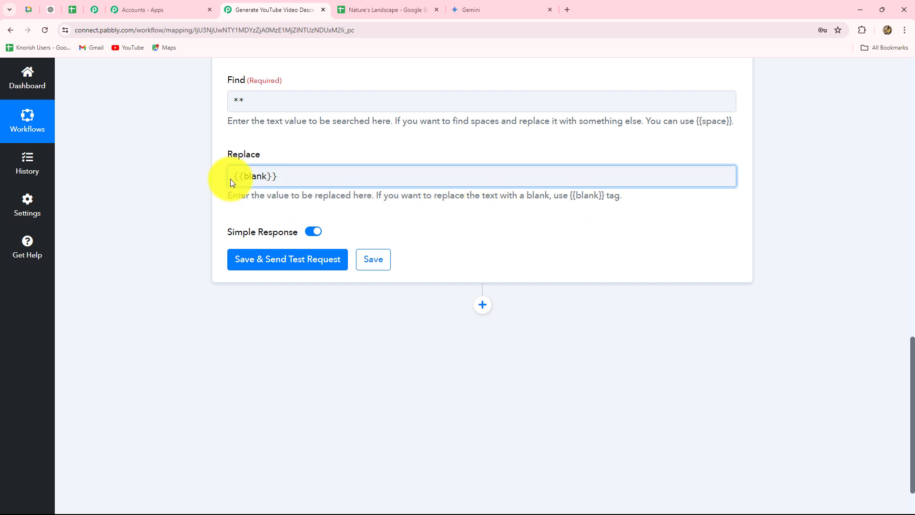
left_click(259, 261)
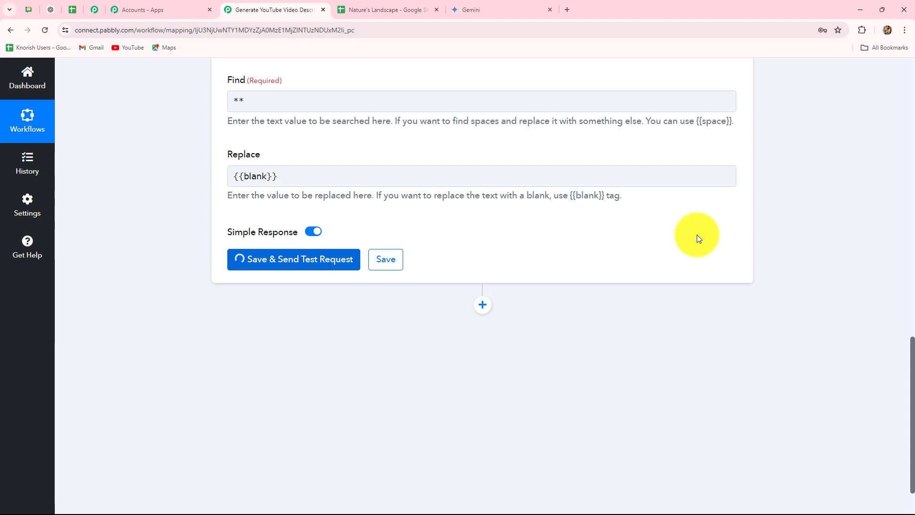
Step: Enlarge the Text Formatter's Result value and examine the cleaned-up video description
scroll(695, 272, "down", 4)
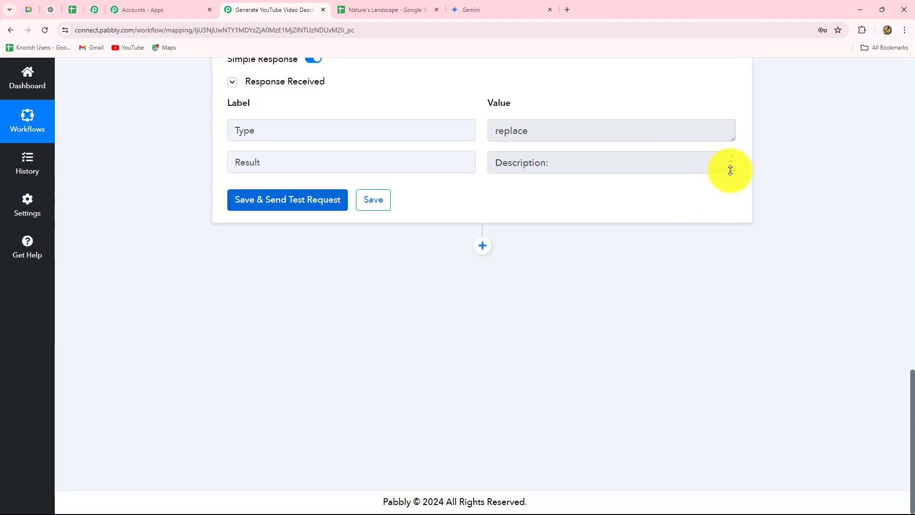
left_click_drag(732, 171, 737, 428)
scroll(649, 321, "down", 6)
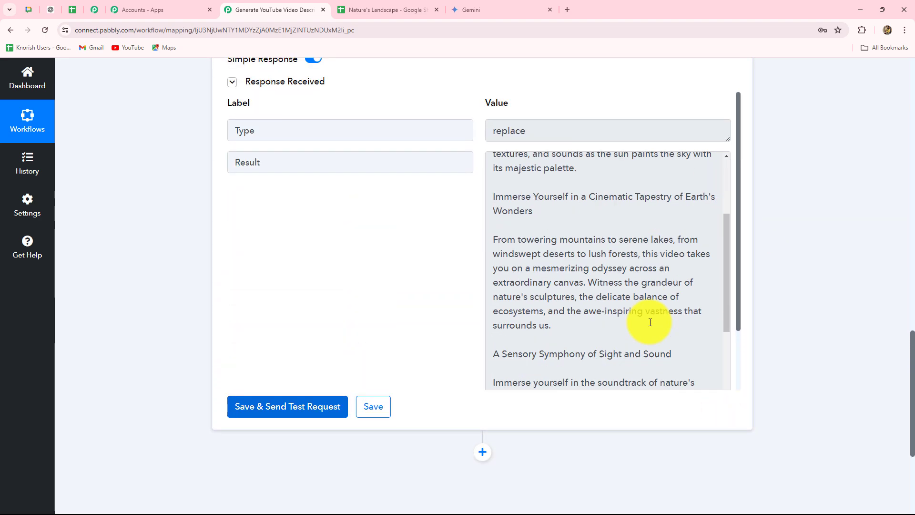
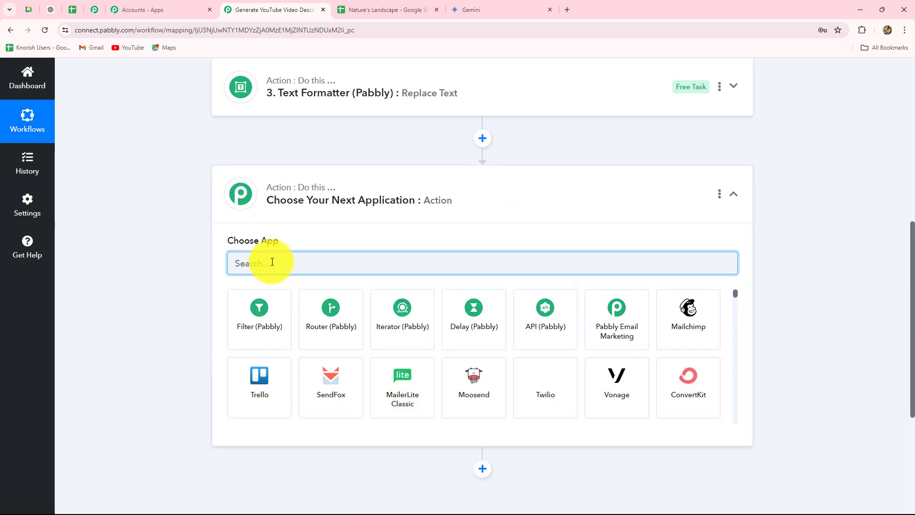
Step: Choose Google Sheets as the next action app with the Update Cell Value action event
type("G")
key("Caps_Lock")
type("oo")
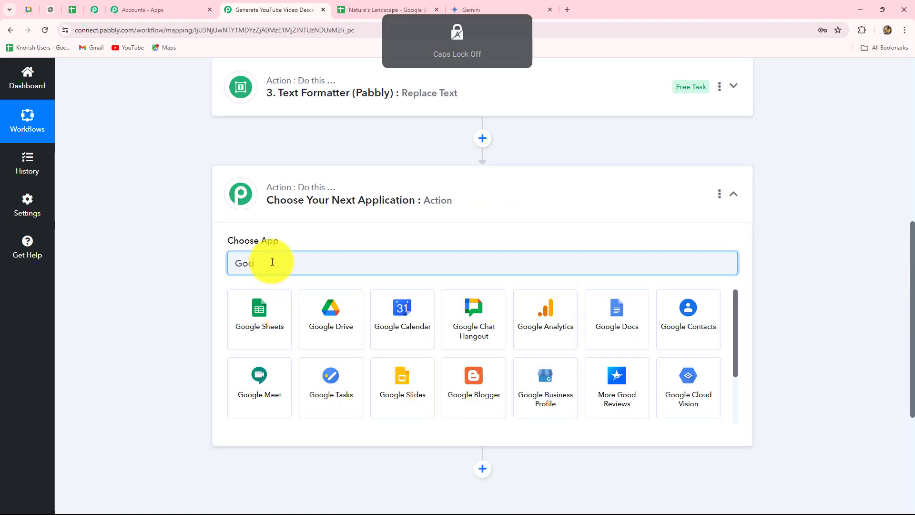
left_click(249, 308)
left_click(252, 314)
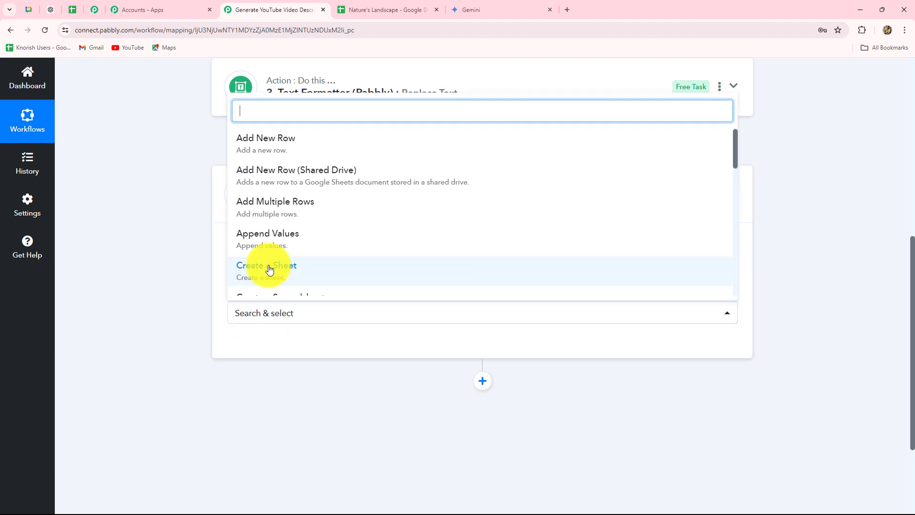
type("update")
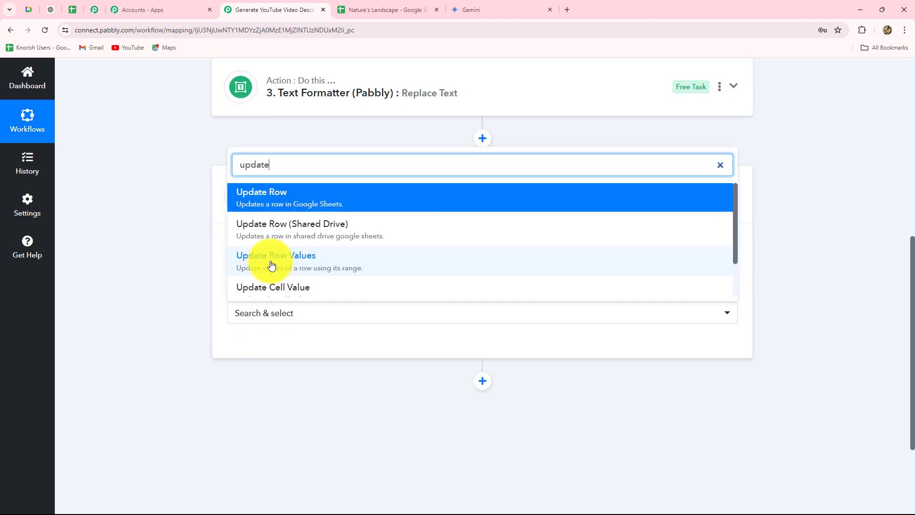
left_click(271, 288)
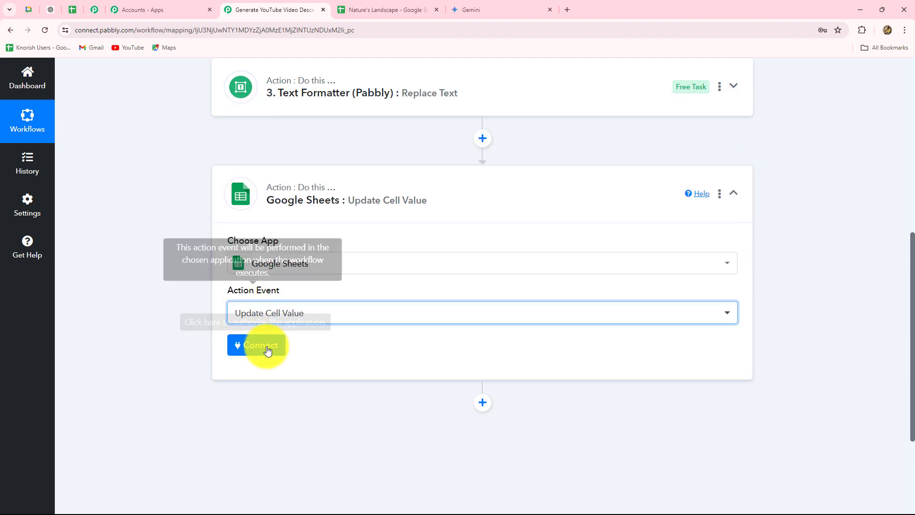
Step: Check the Nature's Landscape sheet and connect the Update Cell Value action through the existing connection Google Sheets #3
left_click(352, 9)
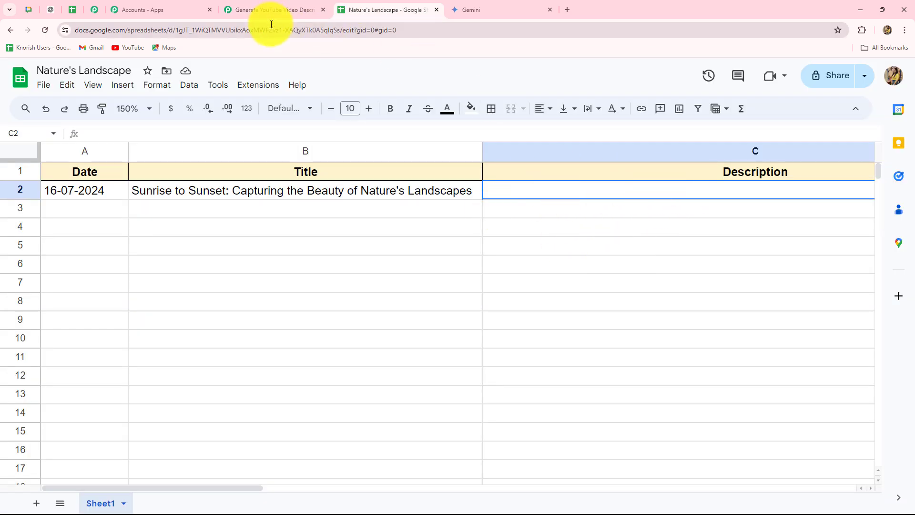
left_click(272, 10)
left_click(258, 348)
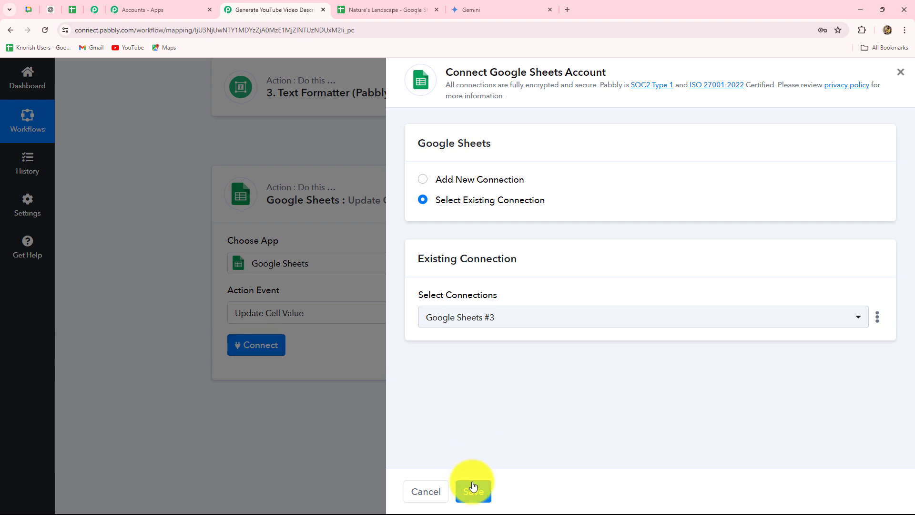
left_click(470, 488)
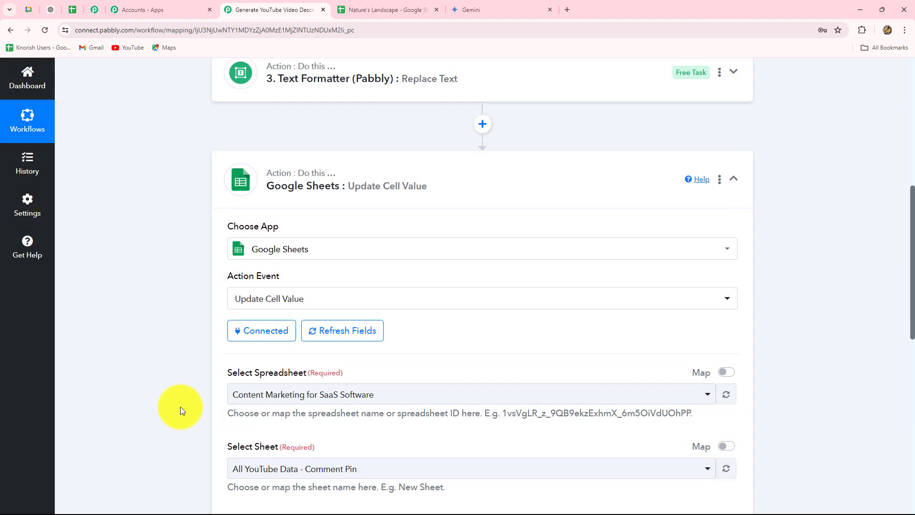
Step: Select the Nature's Landscape spreadsheet with Sheet1 as the target of the cell update
left_click(419, 123)
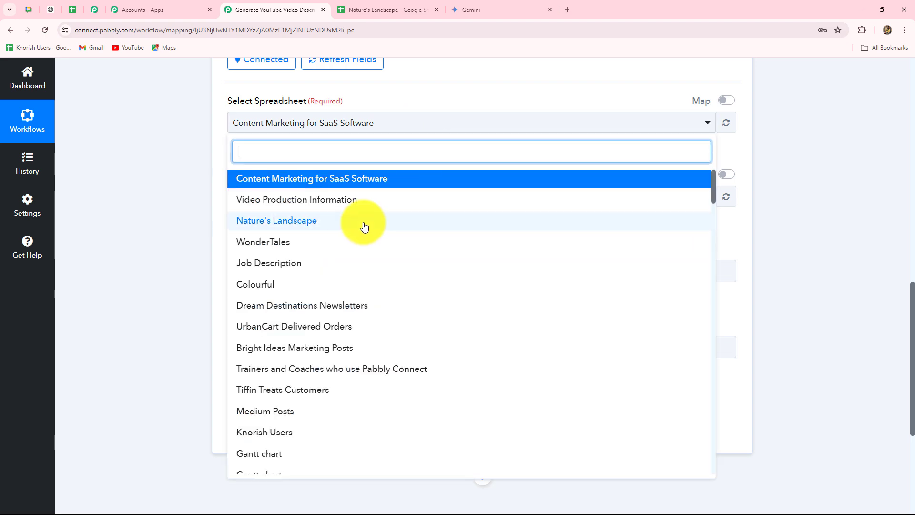
left_click(292, 220)
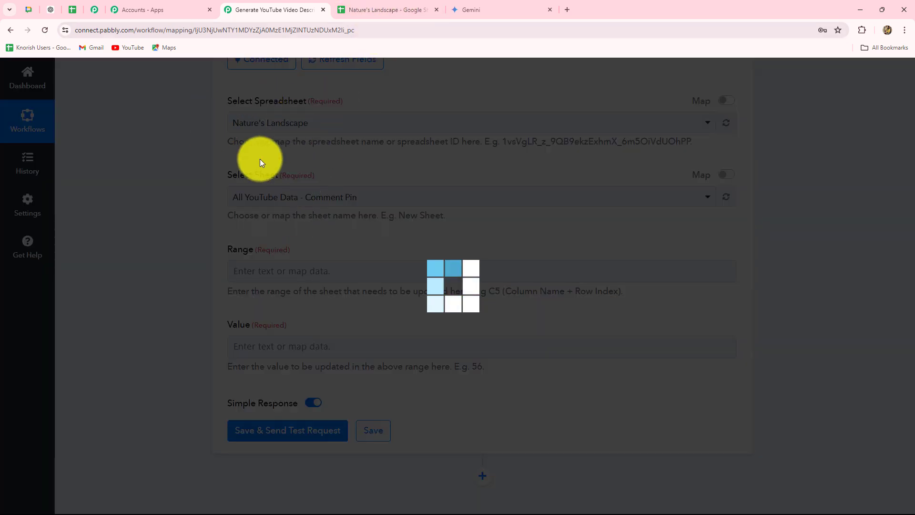
scroll(316, 202, "down", 2)
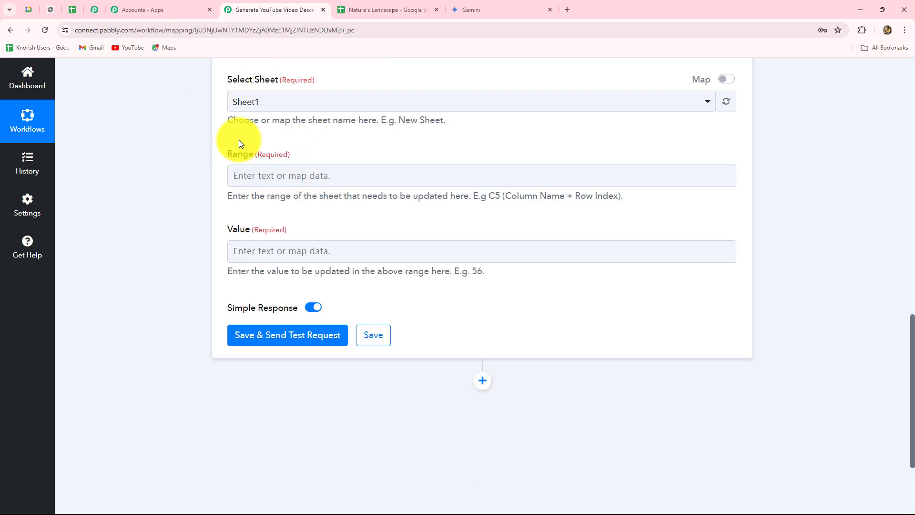
Step: Compare the Range field's column-plus-row example with the Description column and title row in the Nature's Landscape sheet
left_click(376, 9)
left_click(276, 10)
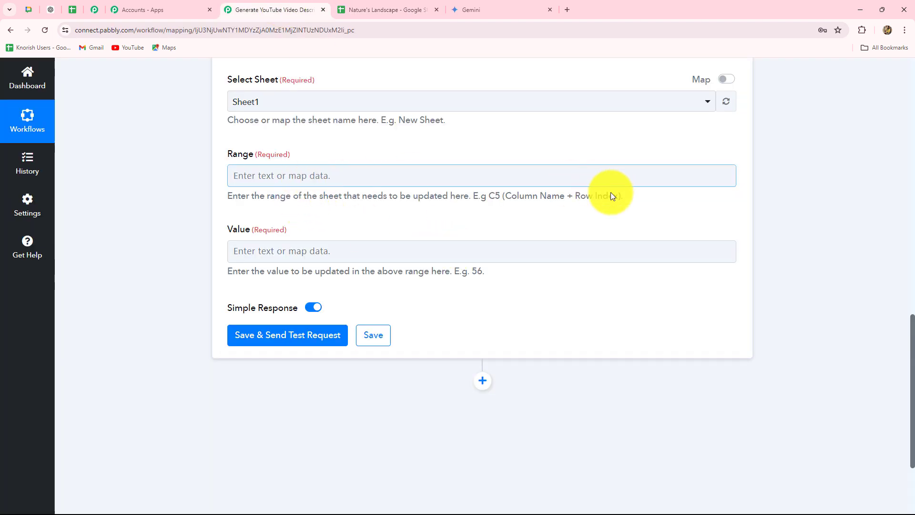
left_click_drag(471, 196, 689, 200)
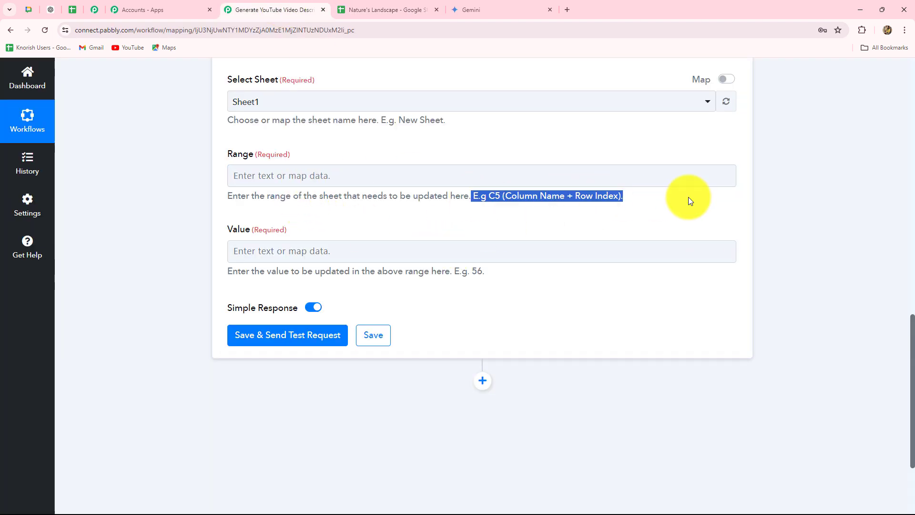
left_click(411, 10)
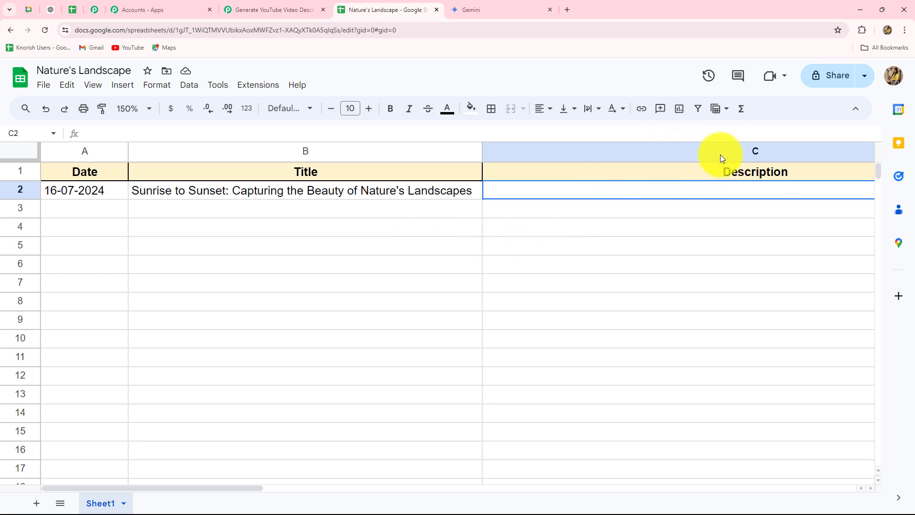
left_click(280, 9)
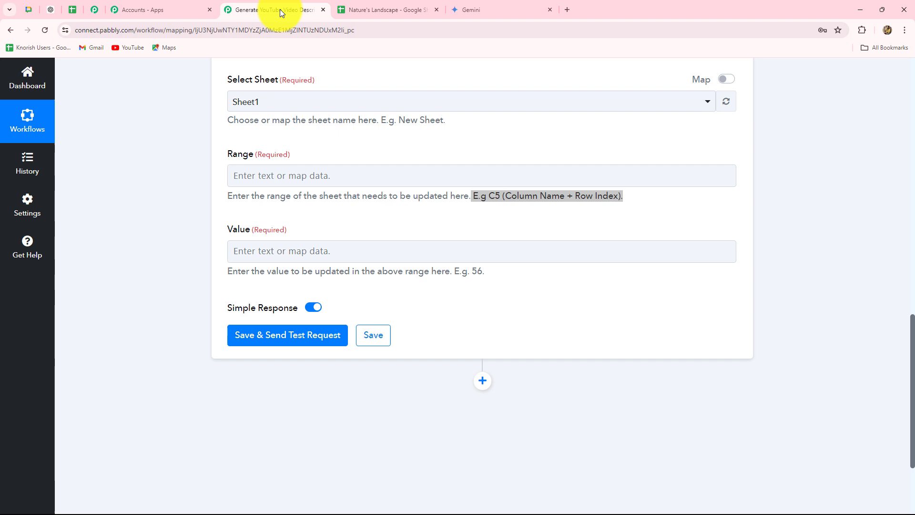
left_click(438, 229)
left_click_drag(472, 196, 741, 198)
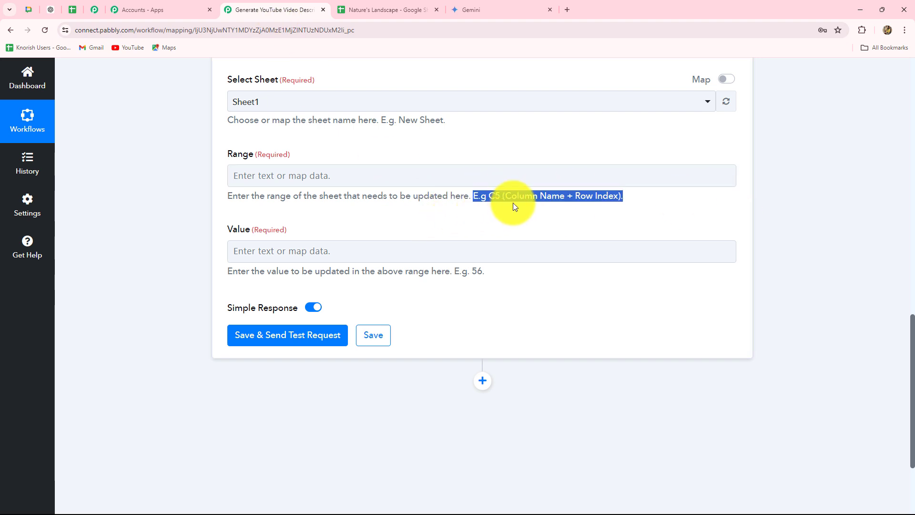
key("ctrl+Tab")
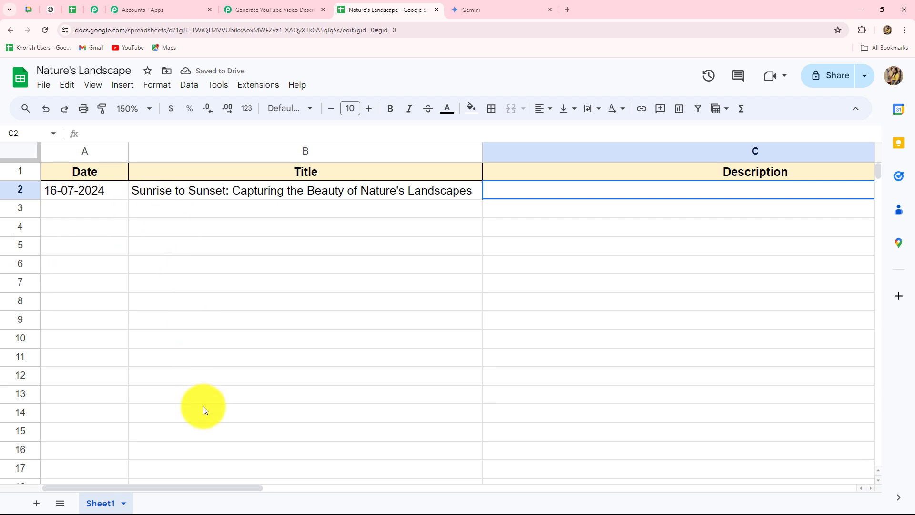
left_click(245, 9)
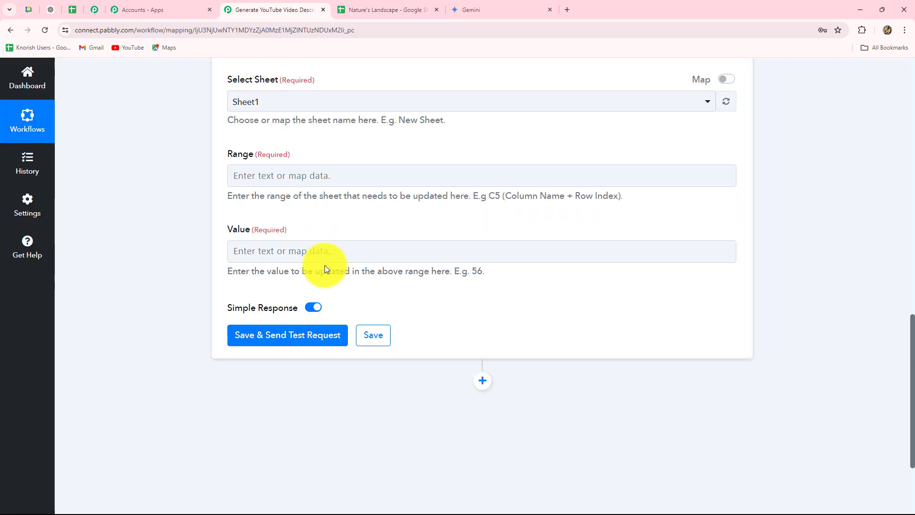
Step: Set the Range to C followed by the mapped RowIndex from the Google Sheets trigger, and check it against the sheet
left_click(257, 175)
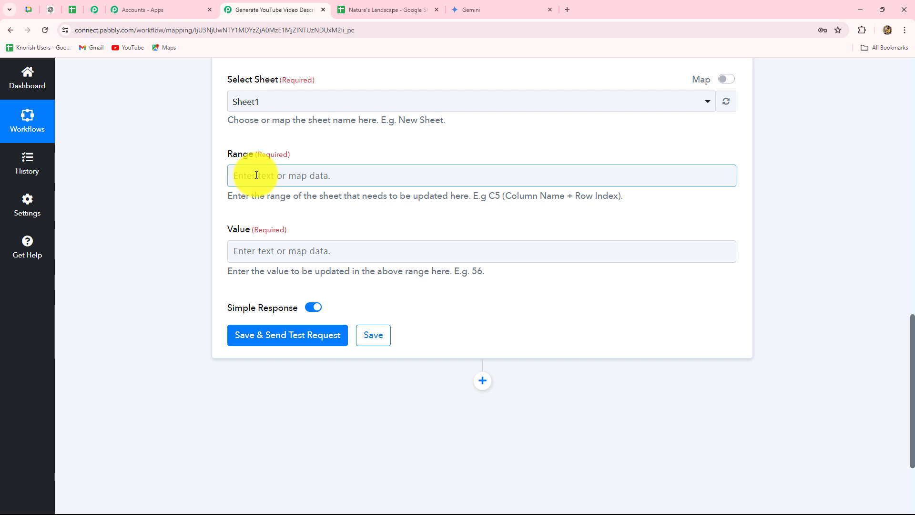
left_click(255, 175)
key("Caps_Lock")
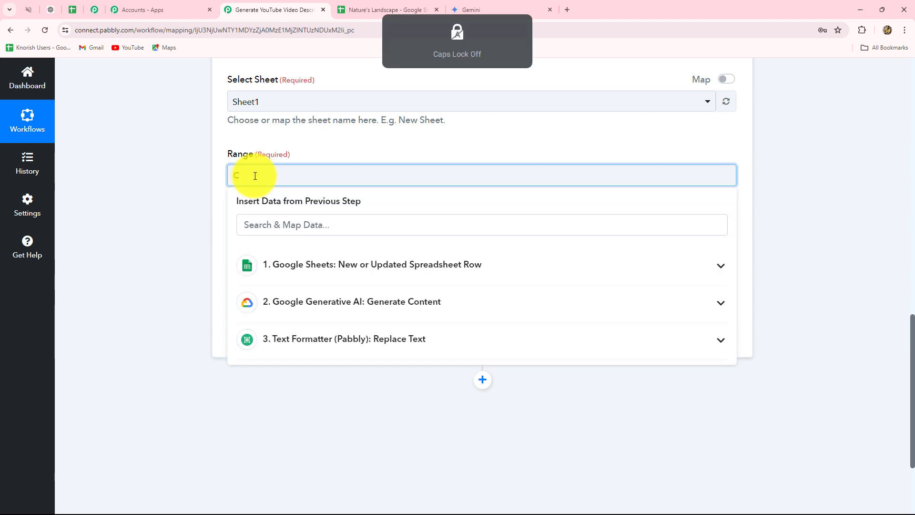
type("C")
left_click(192, 176)
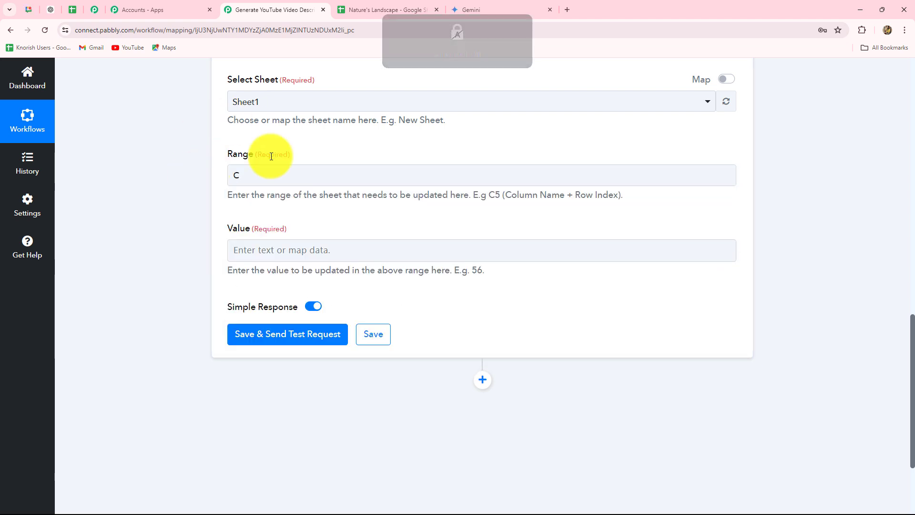
left_click(243, 177)
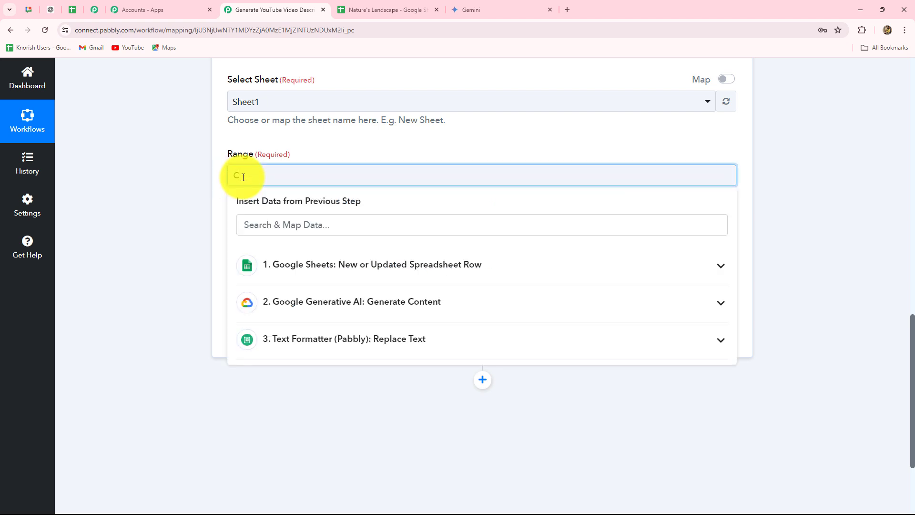
left_click(305, 264)
scroll(296, 396, "down", 1)
left_click(296, 396)
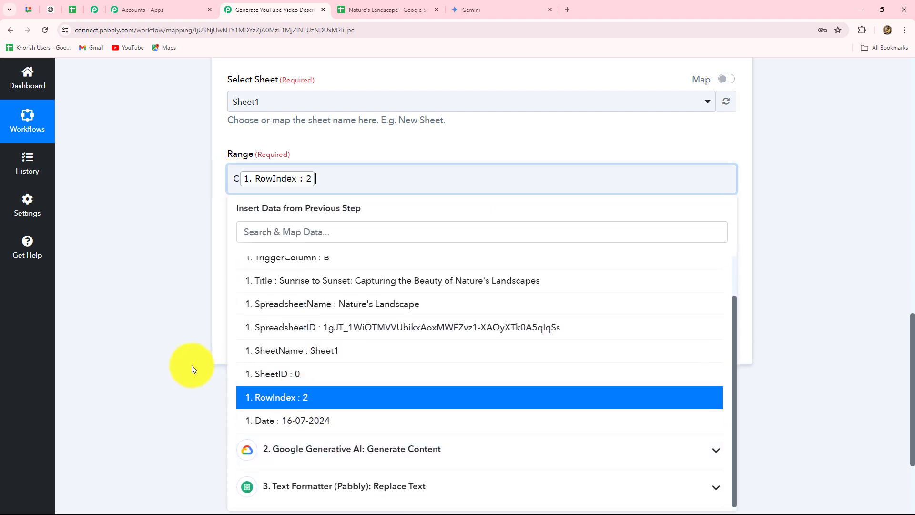
left_click(192, 365)
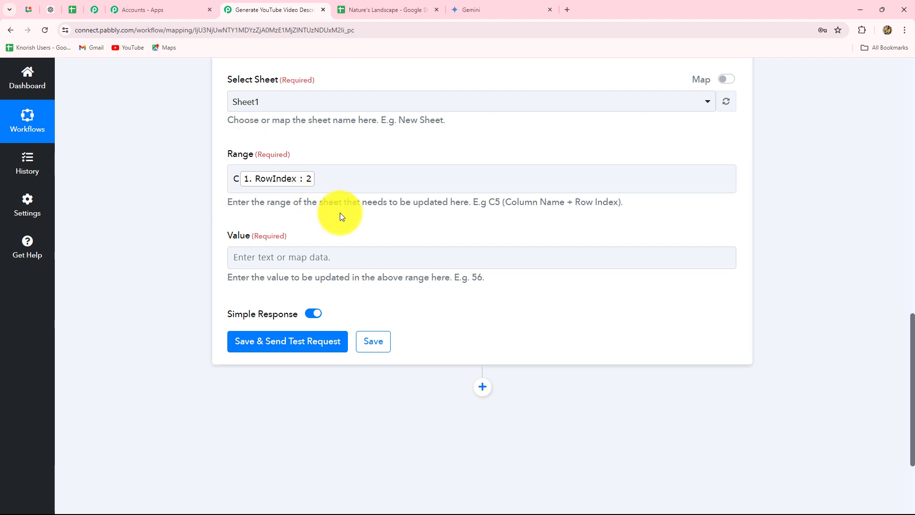
left_click(232, 179)
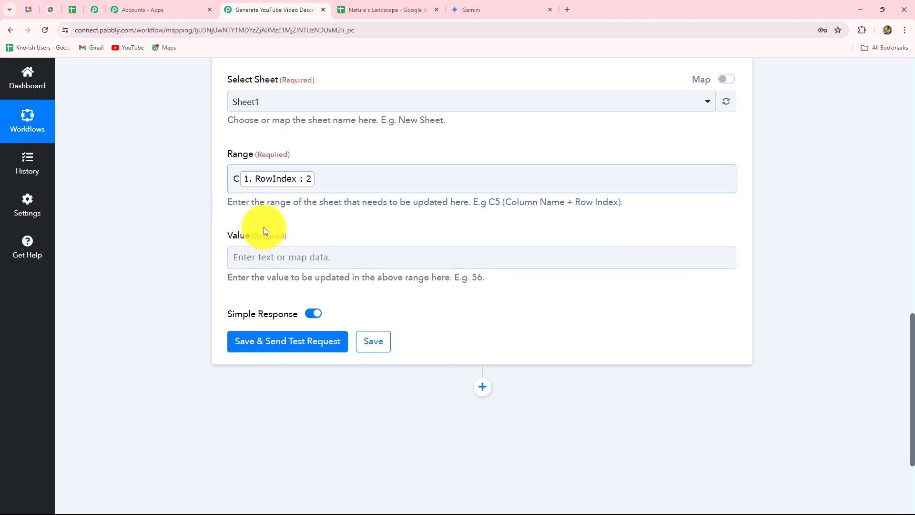
left_click(330, 204)
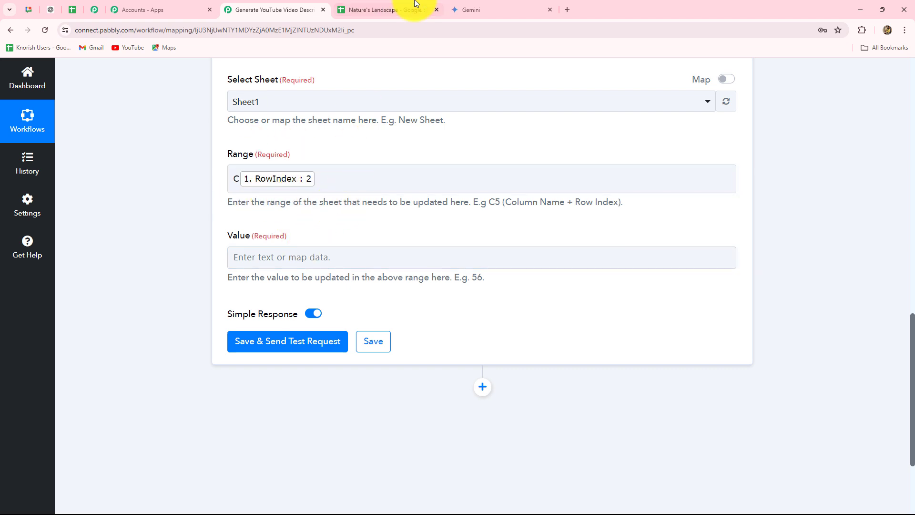
left_click(381, 10)
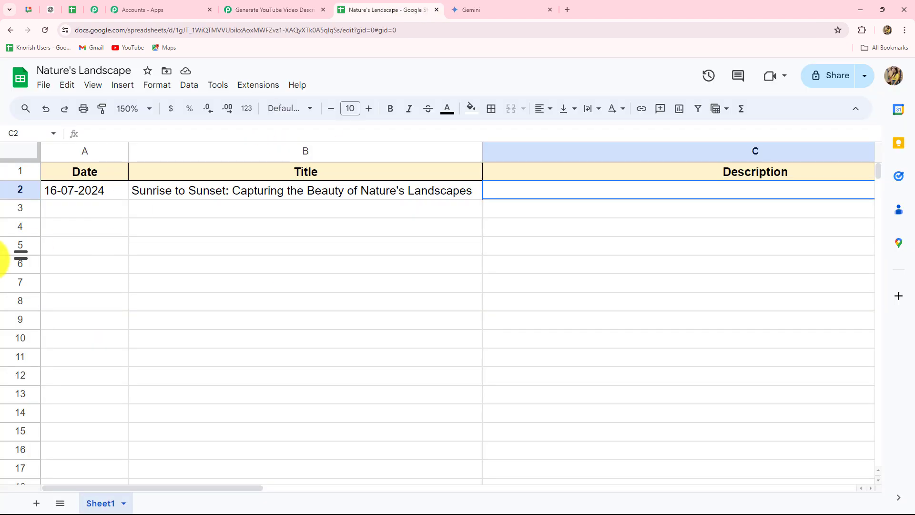
left_click(302, 8)
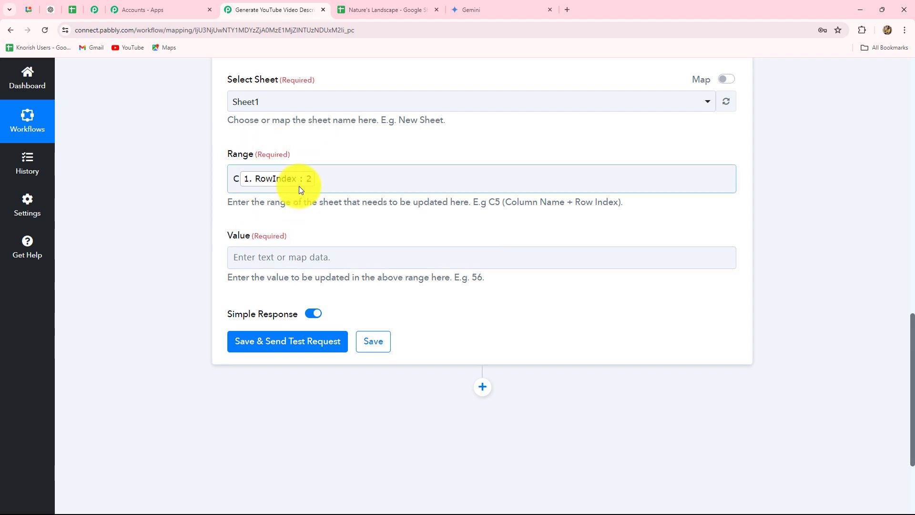
Step: Map the Text Formatter's Result into the Value field and save the Update Cell Value action with a test request
scroll(303, 189, "down", 3)
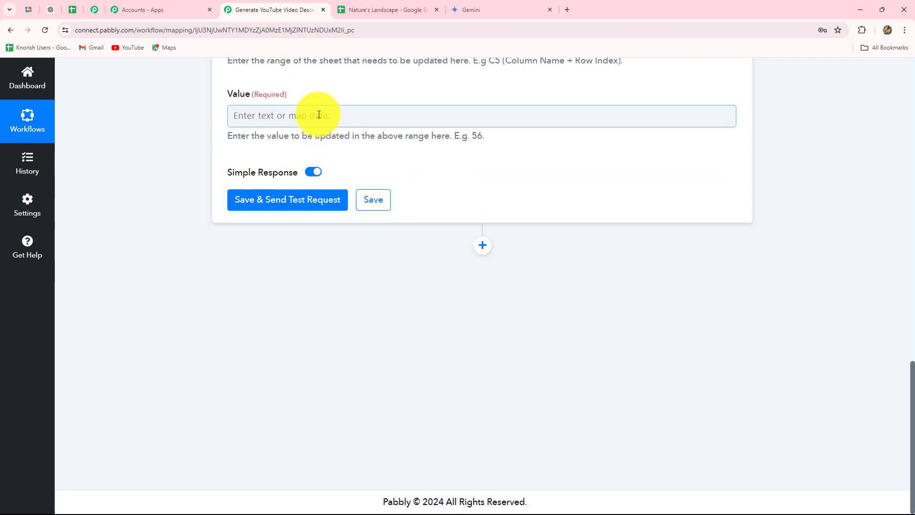
left_click(316, 117)
left_click(367, 280)
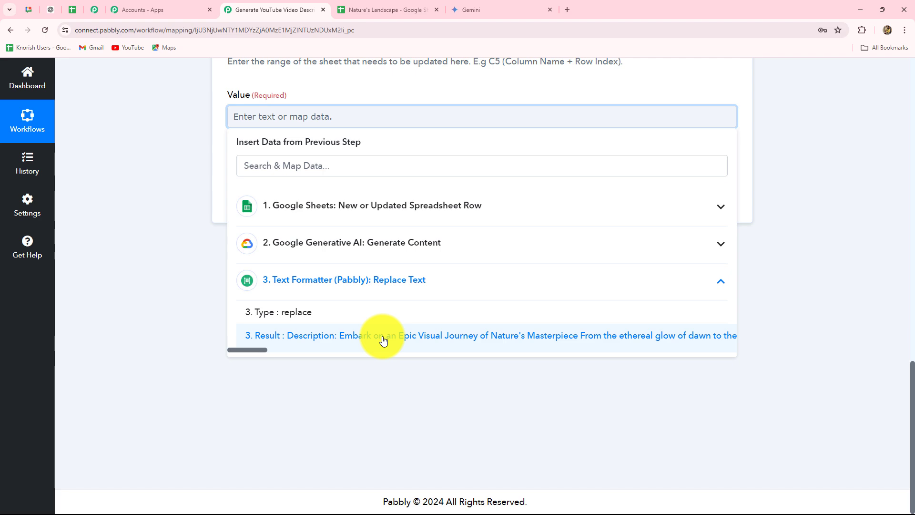
left_click(380, 336)
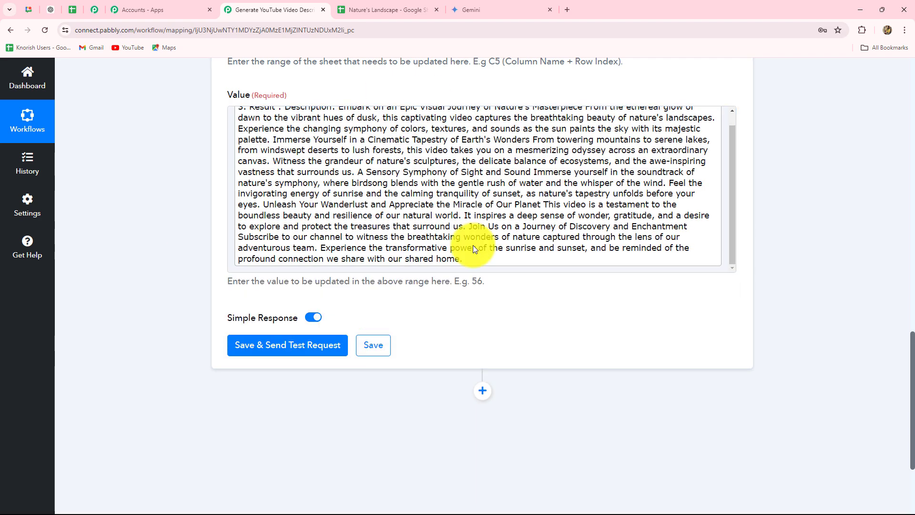
left_click(277, 346)
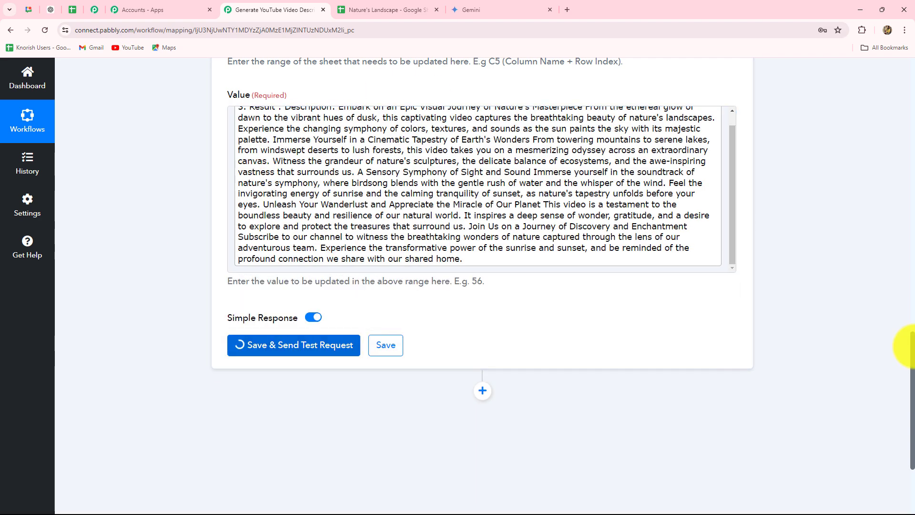
scroll(496, 134, "down", 5)
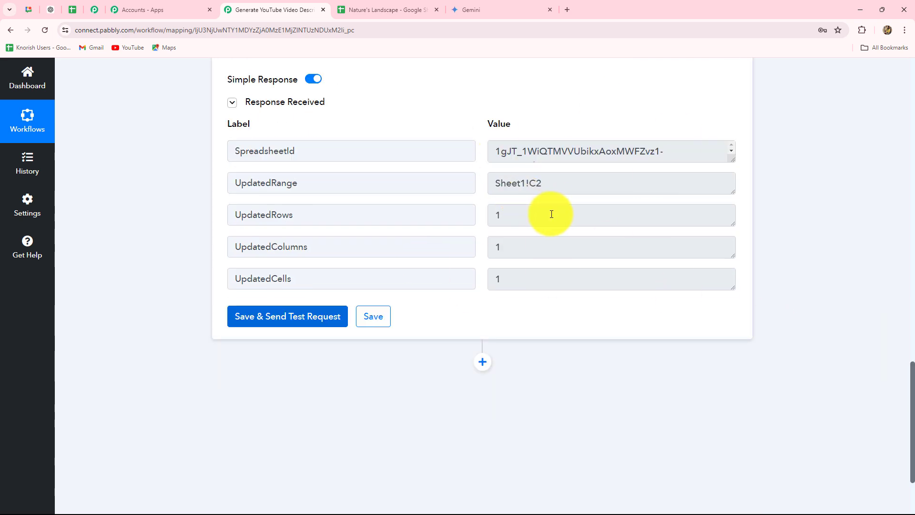
Step: Check the description written to C2 of the Nature's Landscape sheet against its title, and return to the Pabbly Connect workflow overview
scroll(569, 299, "up", 8)
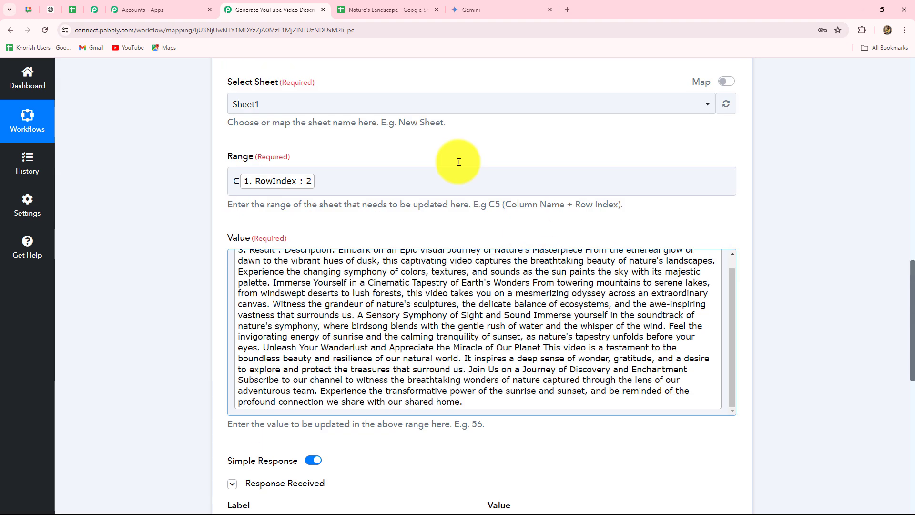
left_click(358, 6)
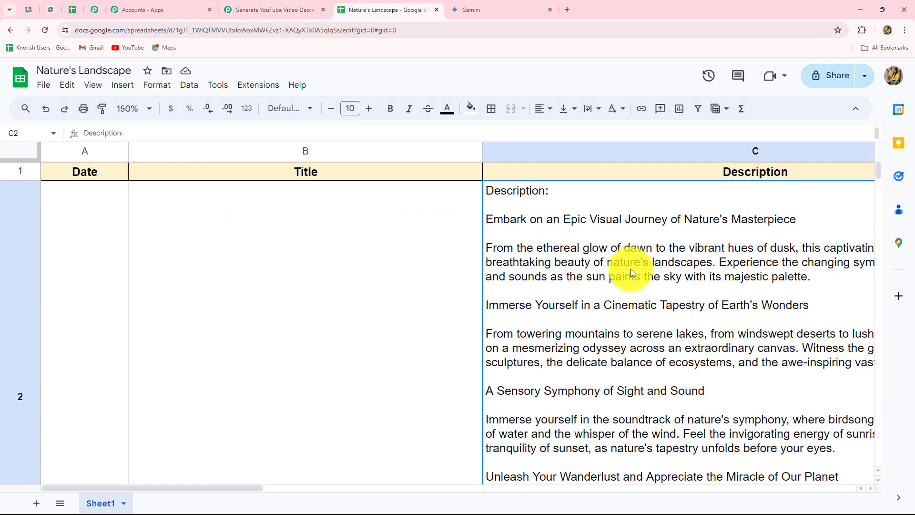
scroll(631, 269, "down", 3)
scroll(630, 269, "up", 3)
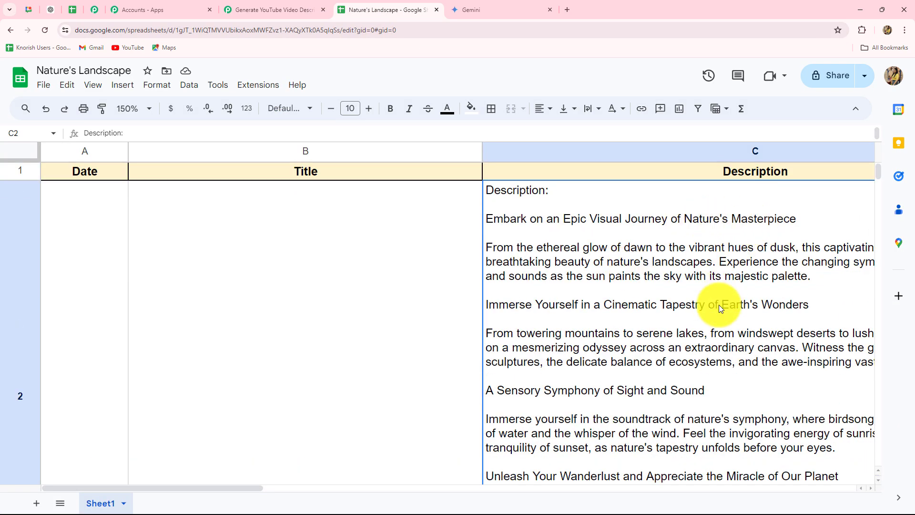
scroll(719, 304, "down", 5)
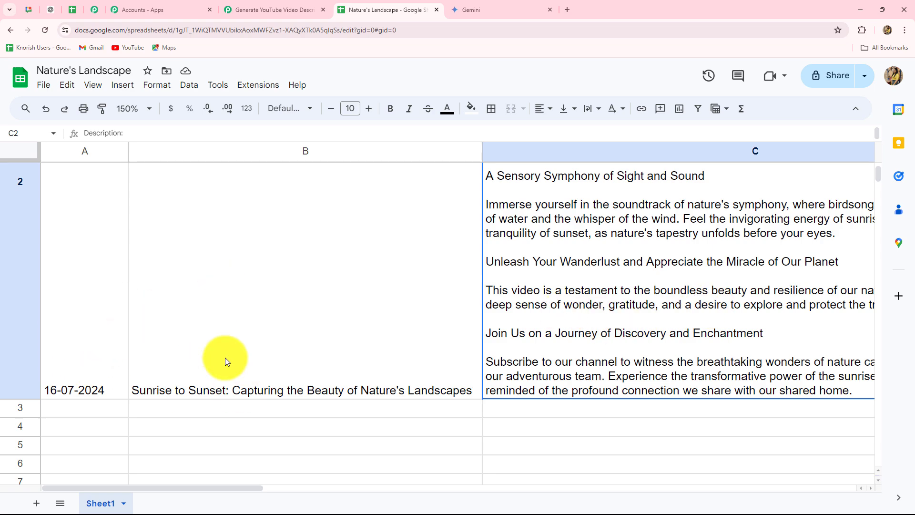
left_click_drag(221, 487, 260, 504)
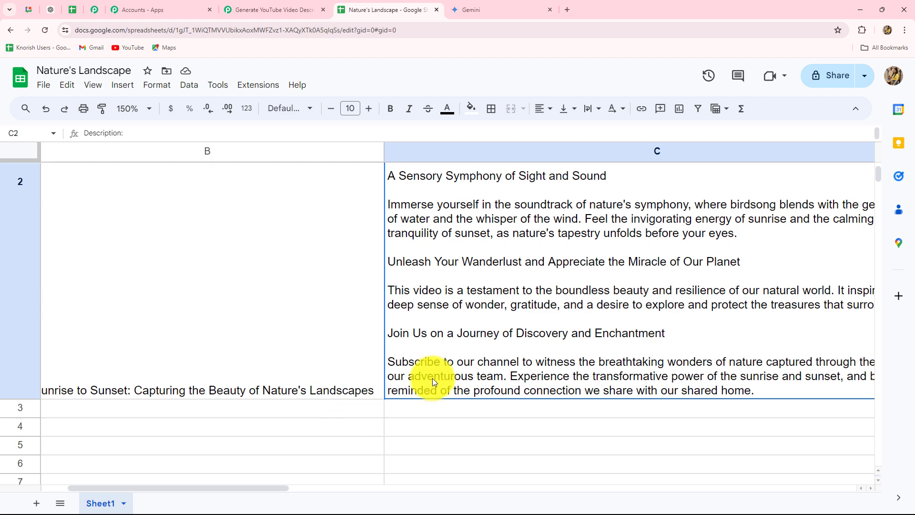
scroll(434, 371, "up", 2)
left_click(276, 12)
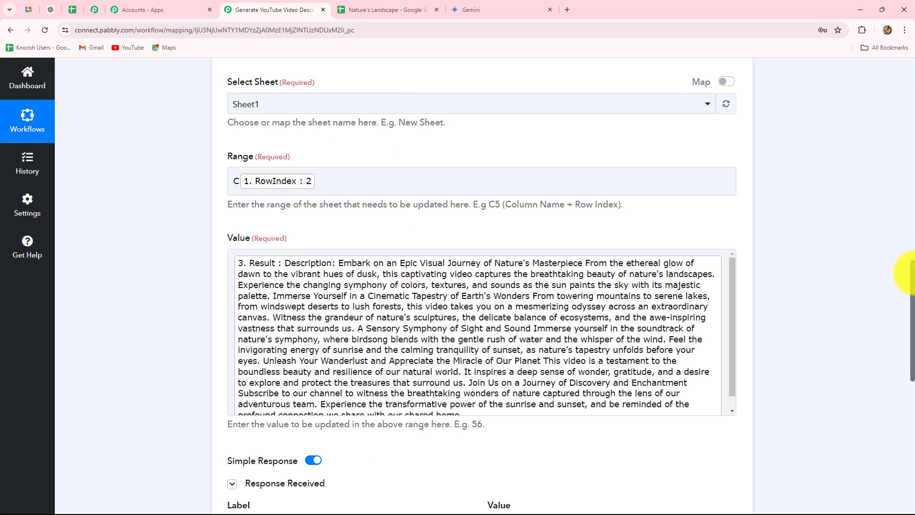
scroll(908, 274, "up", 15)
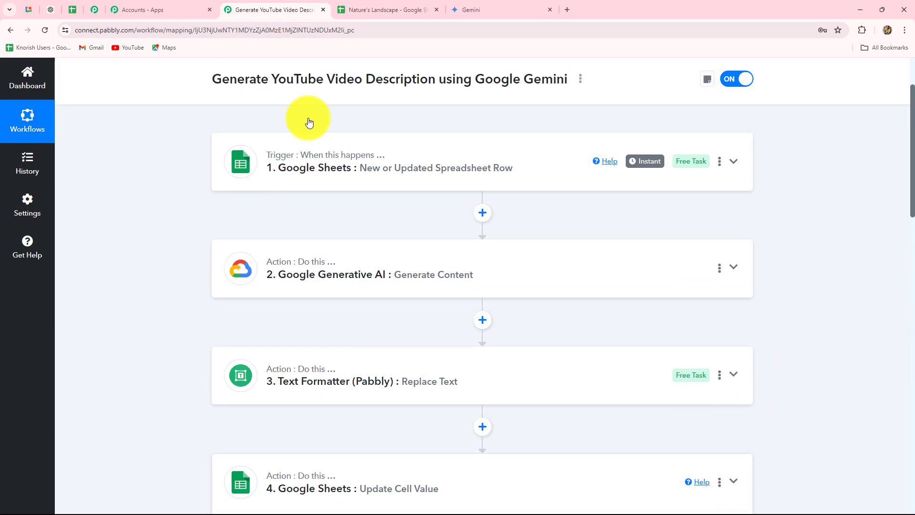
Step: Add a test row 3 to the Nature's Landscape sheet with date 17-07-2024 and title "The Hidden Gems of Coastal Landscapes"
left_click(408, 9)
scroll(251, 369, "down", 5)
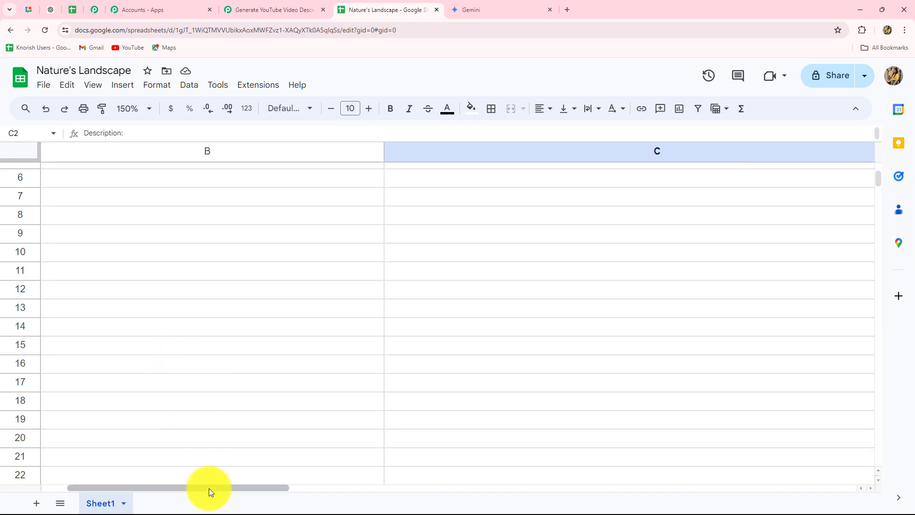
left_click_drag(209, 488, 117, 485)
scroll(170, 262, "up", 5)
left_click(119, 266)
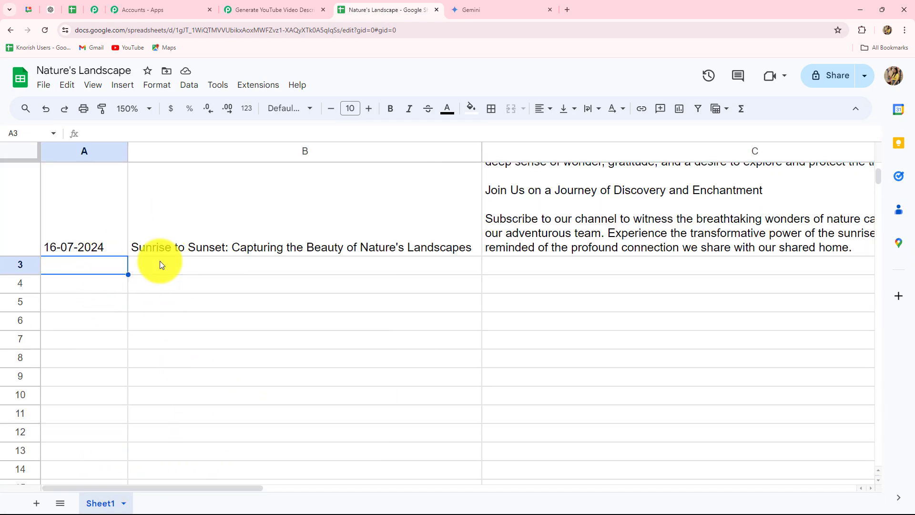
left_click(160, 264)
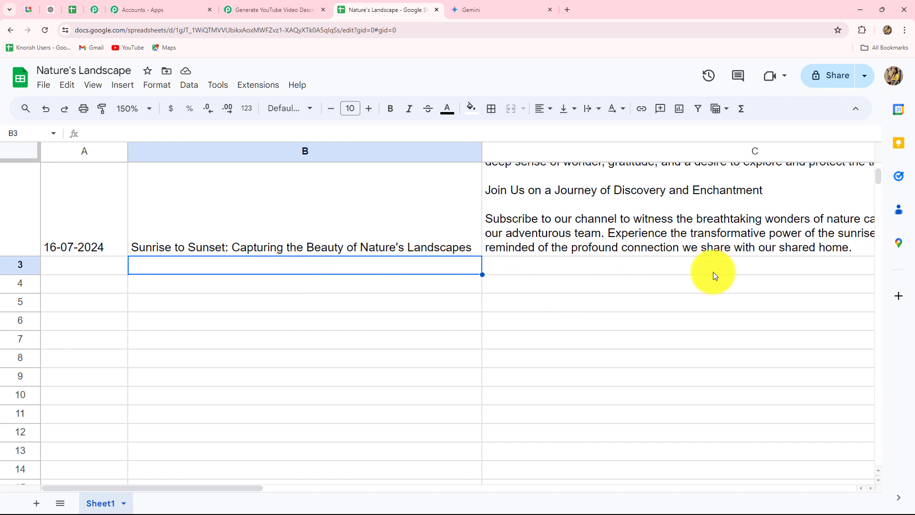
left_click(559, 270)
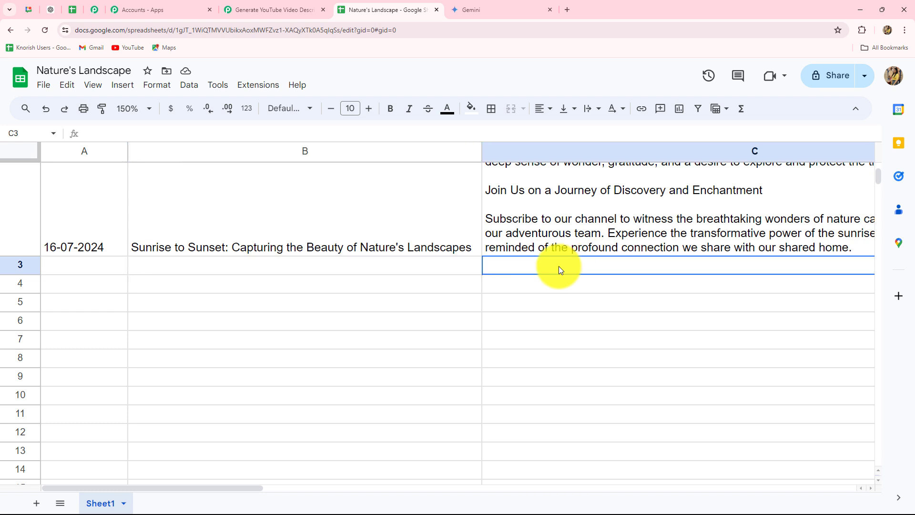
left_click(107, 266)
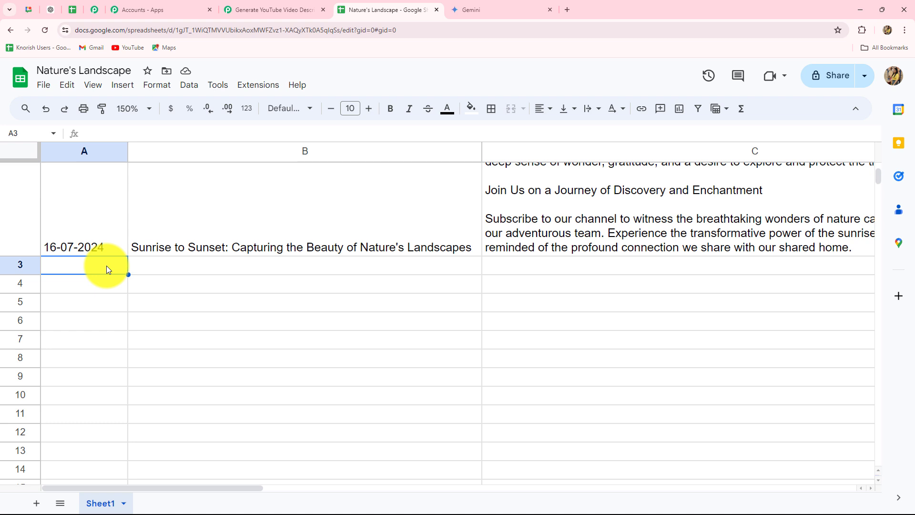
type("17-07-2024")
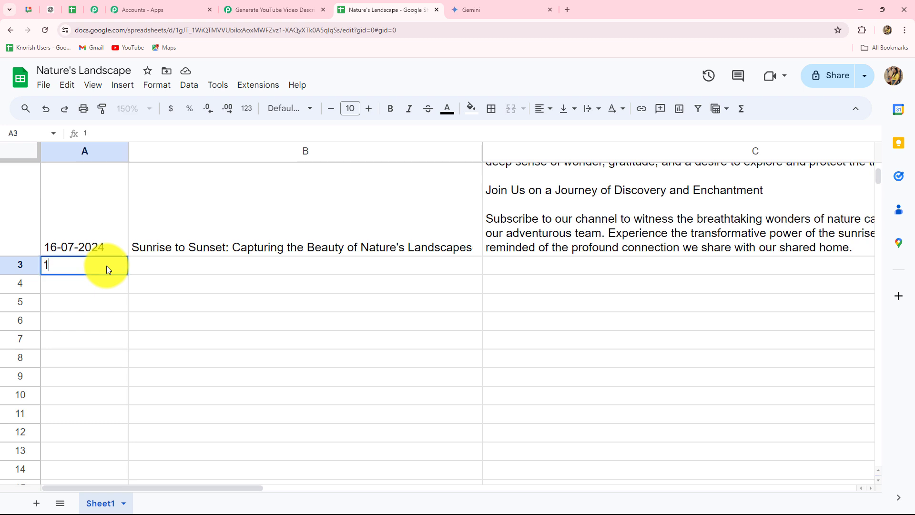
left_click(155, 270)
type("The Hidden Gems of Coastal Landscapes")
Step: Centre-align the "Sunrise to Sunset" title in cell B2 horizontally
left_click(400, 222)
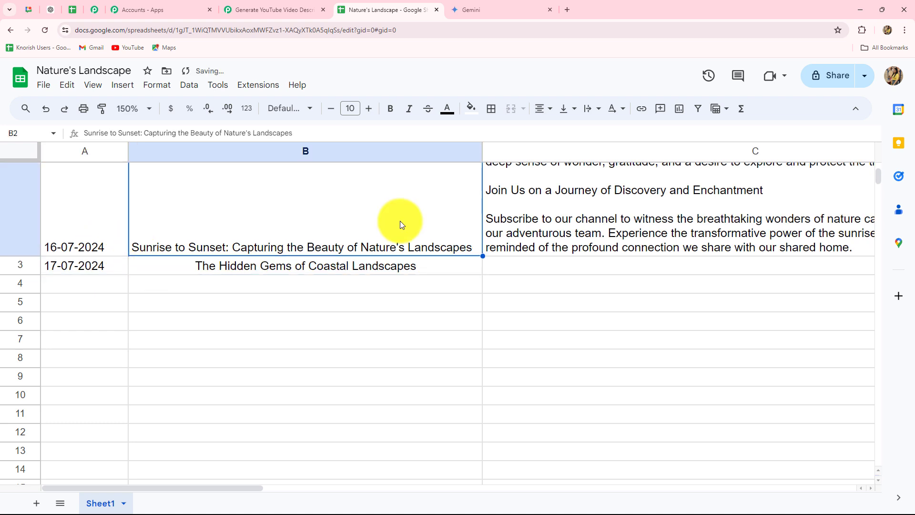
left_click(542, 109)
left_click(559, 128)
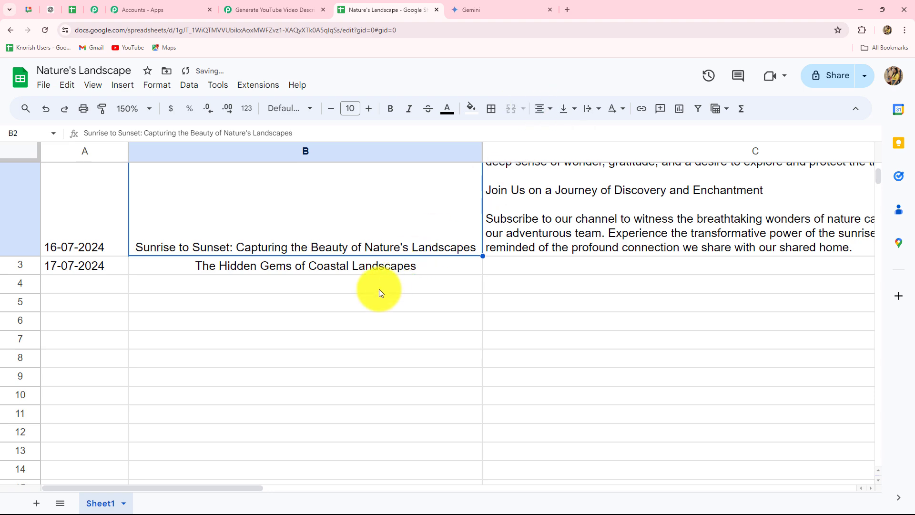
Step: Review the full description in C3 beside the coastal landscapes title, and switch back to the Pabbly Connect workflow
left_click(179, 285)
scroll(270, 258, "down", 1)
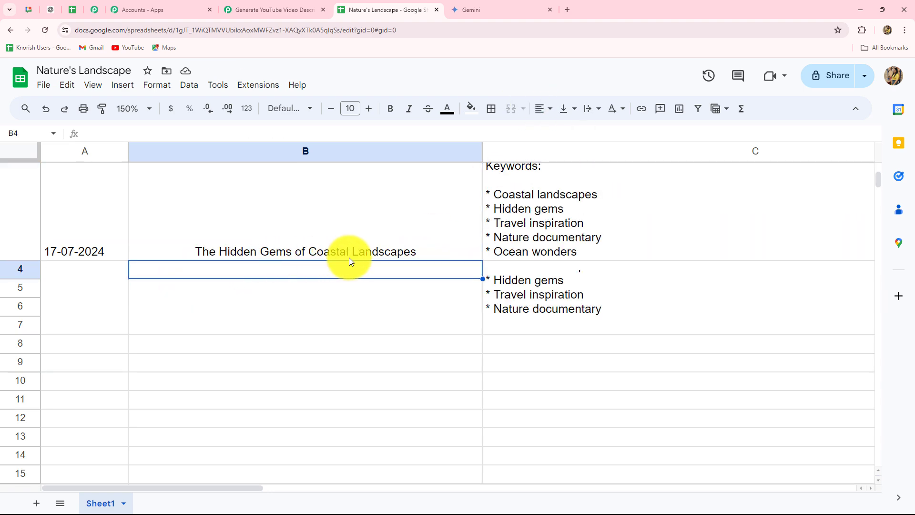
scroll(551, 312, "up", 3)
scroll(554, 362, "up", 5)
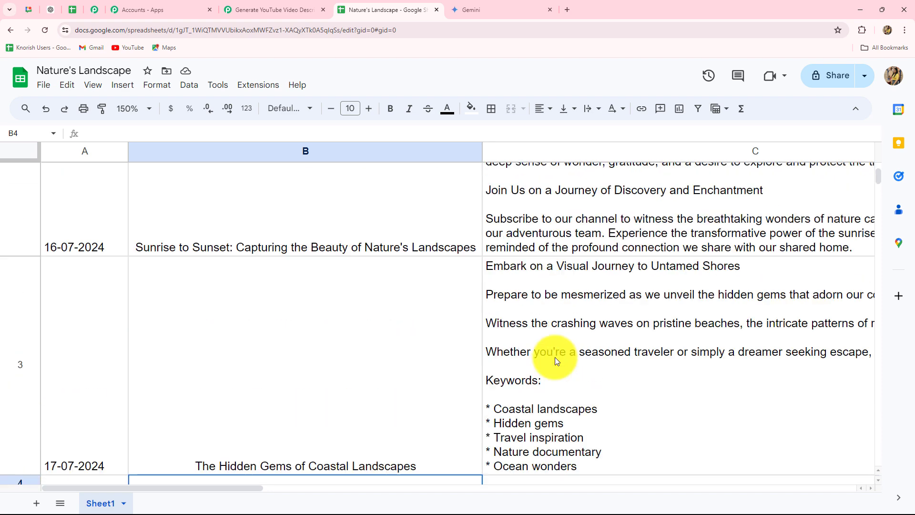
scroll(555, 357, "down", 3)
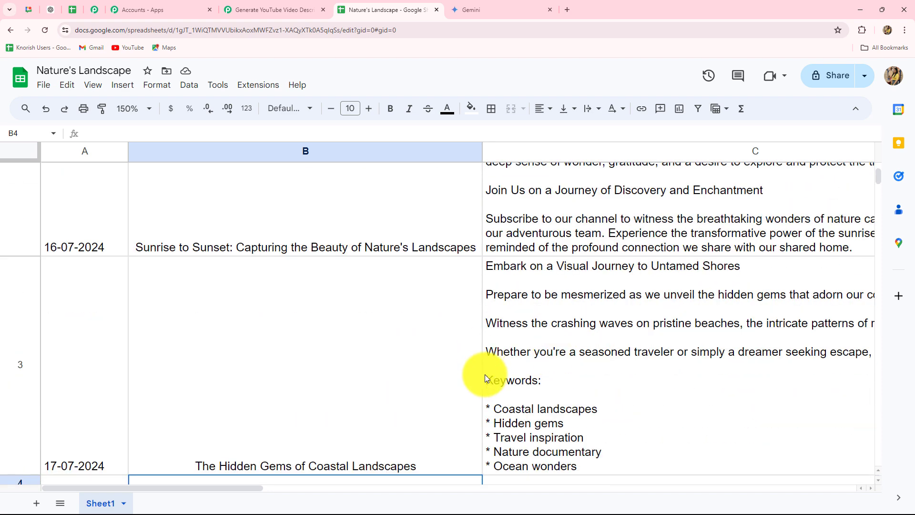
double_click(488, 265)
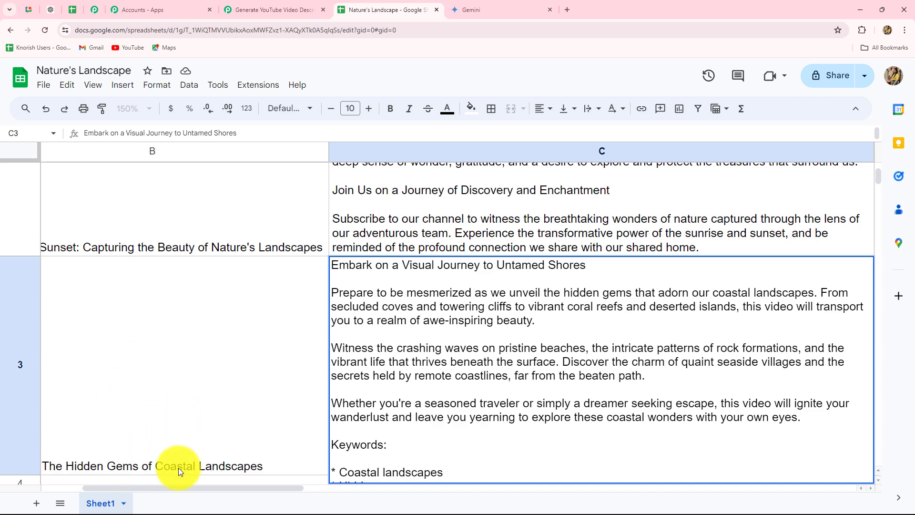
key("Escape")
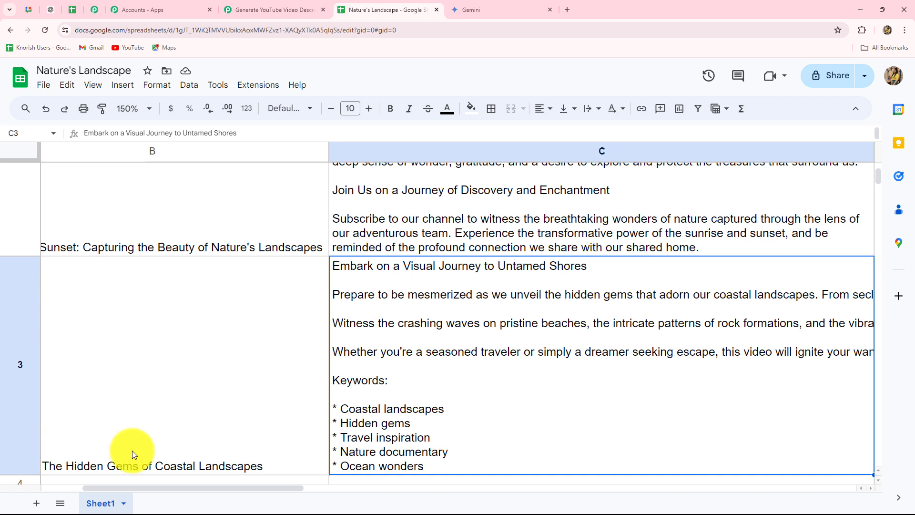
left_click(87, 458)
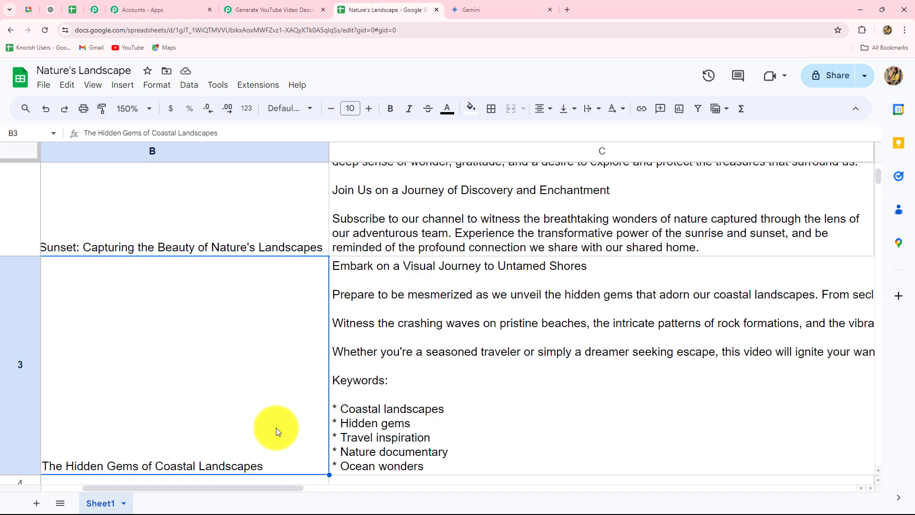
scroll(273, 415, "down", 10)
scroll(274, 411, "up", 10)
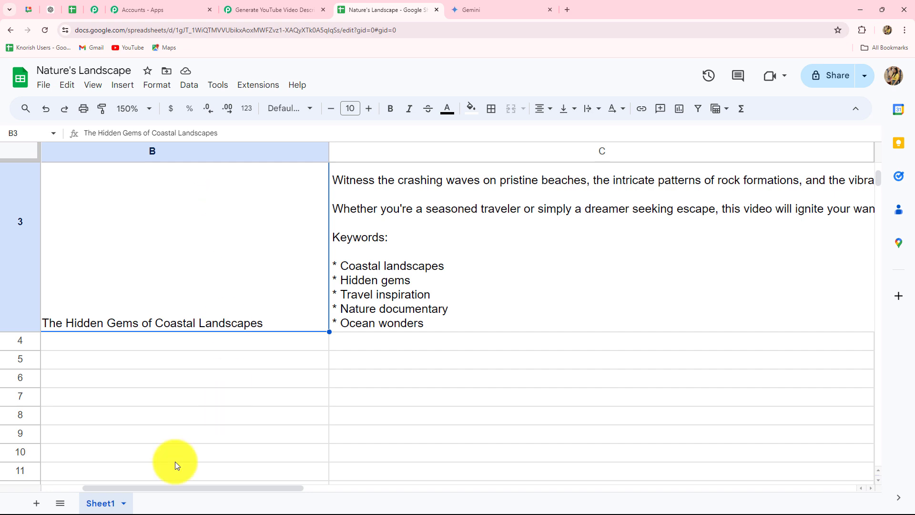
key("ctrl+shift+Tab")
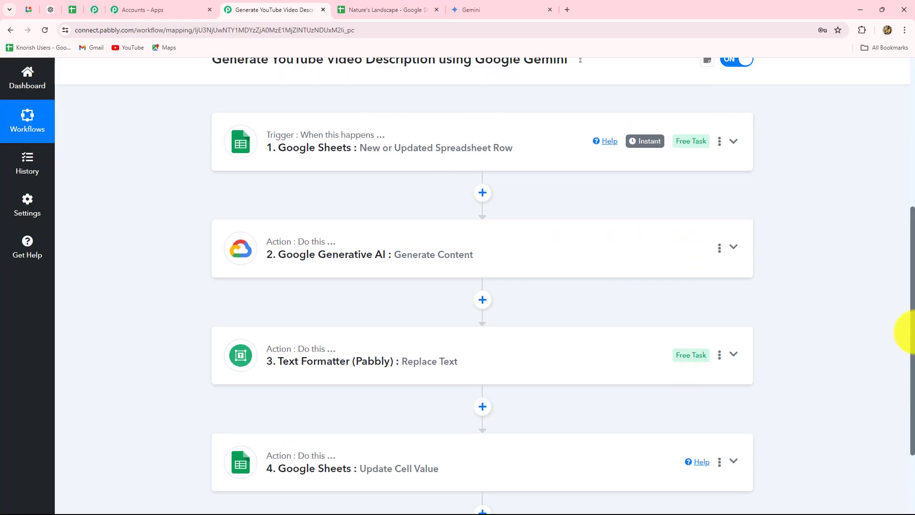